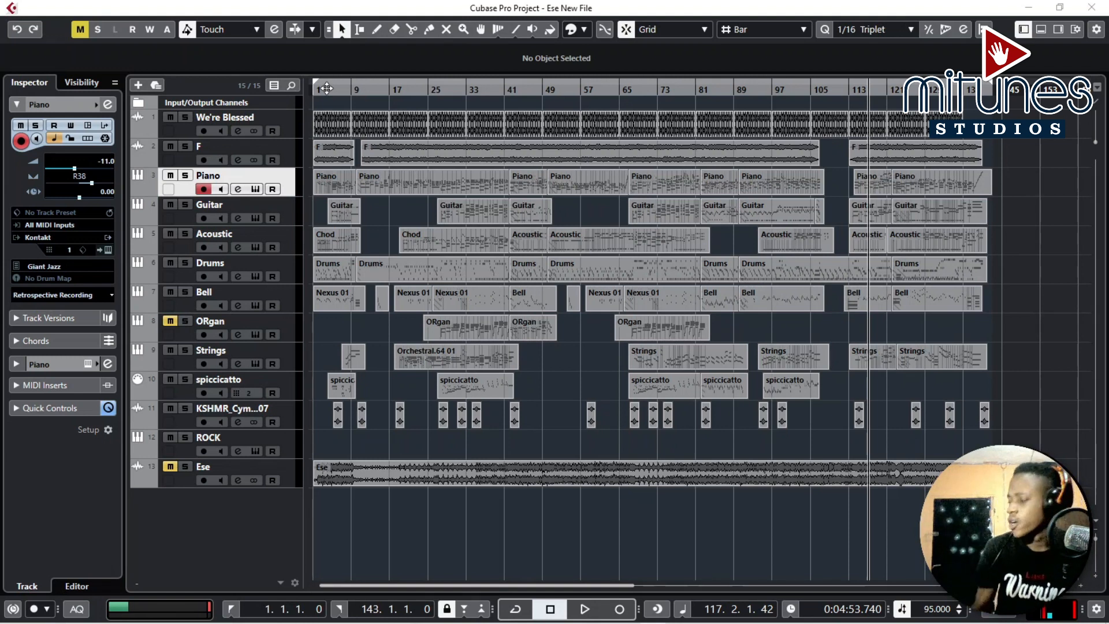
Play the project from around bar 40, stop playback, and unsolo the Ese track.
{"action": "left_click", "coordinate": [499, 89]}
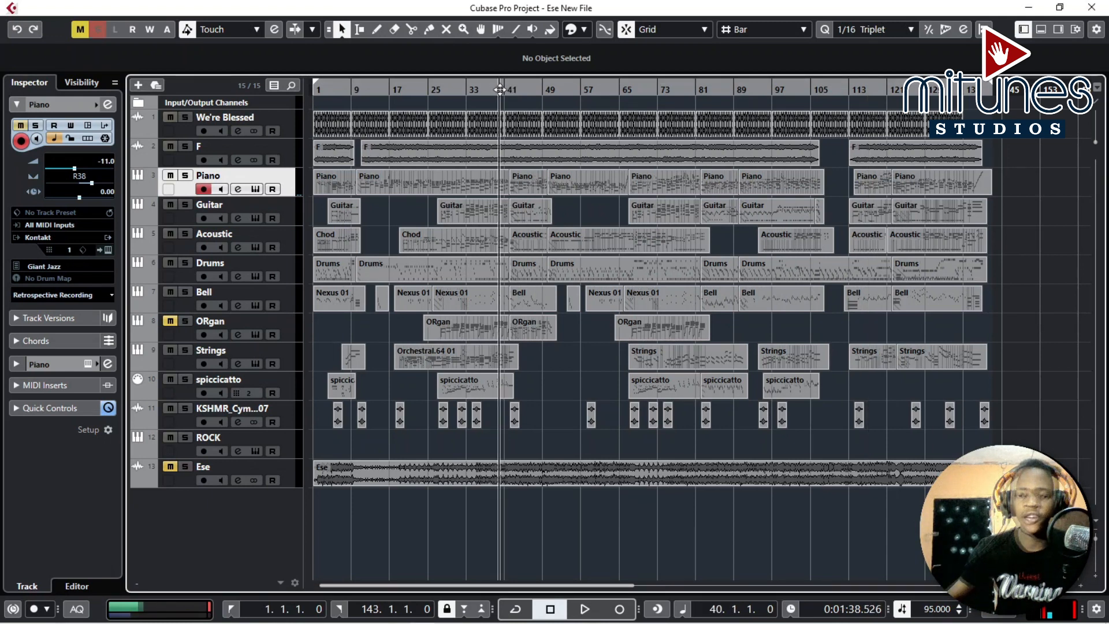
{"action": "key", "text": "space"}
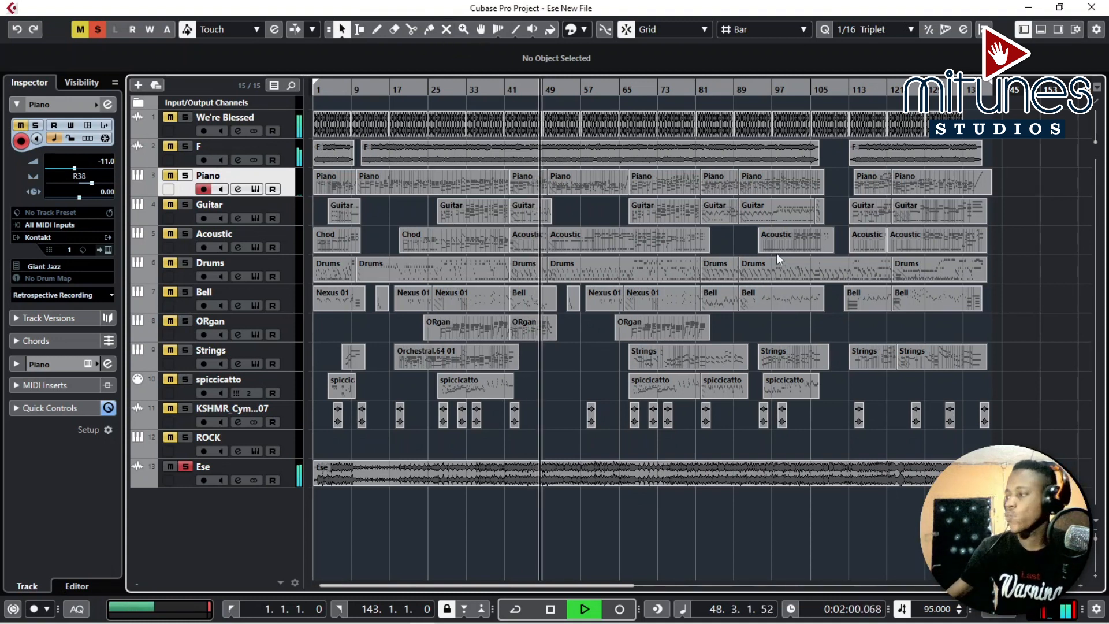
{"action": "key", "text": "space"}
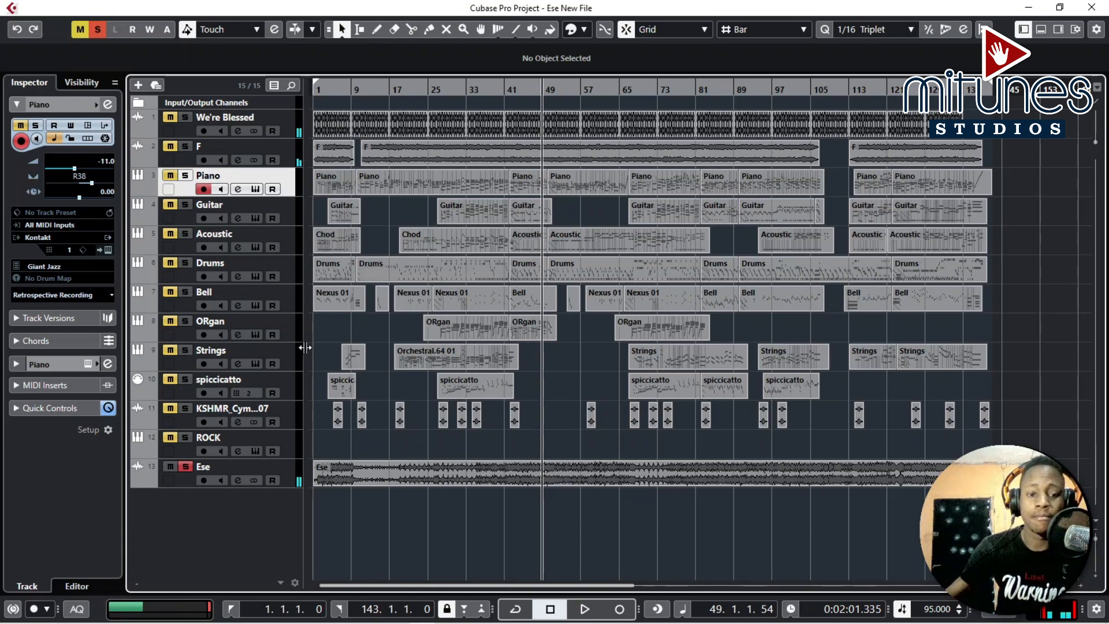
{"action": "left_click", "coordinate": [185, 467]}
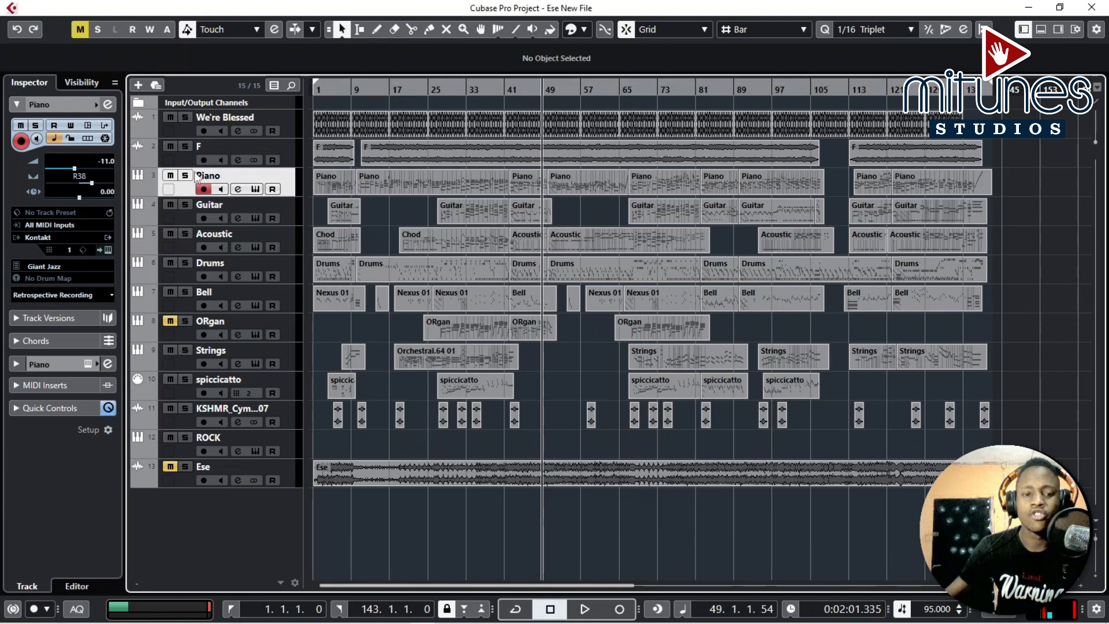
Solo the We're Blessed track, play it from near the start, stop, and unsolo it.
{"action": "left_click", "coordinate": [224, 118]}
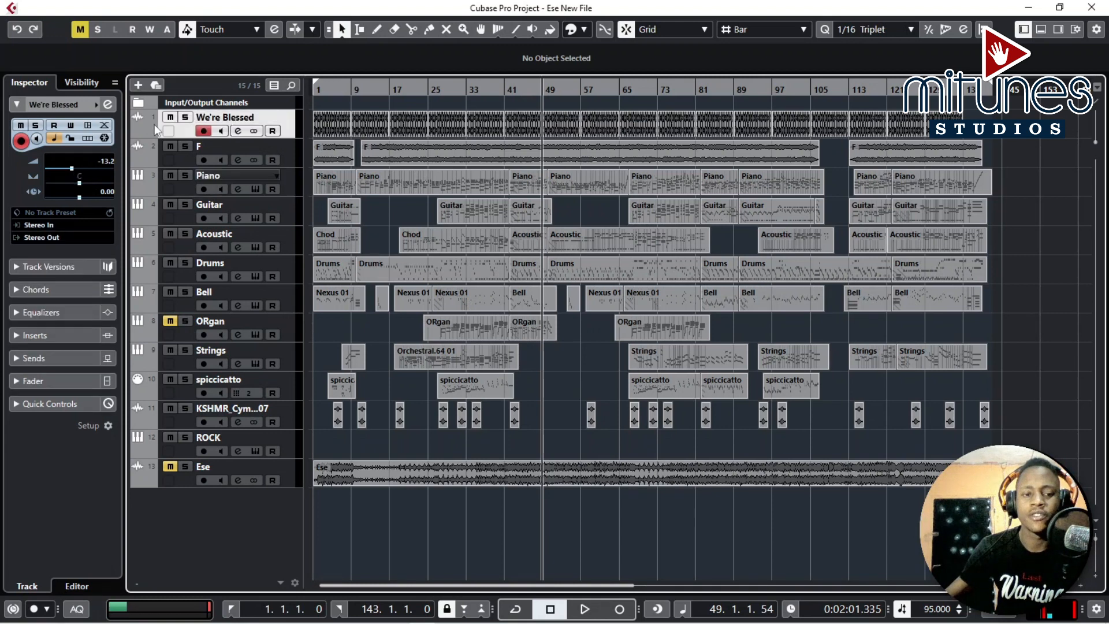
{"action": "mouse_move", "coordinate": [326, 91]}
{"action": "left_mouse_down"}
{"action": "mouse_move", "coordinate": [307, 99]}
{"action": "mouse_move", "coordinate": [352, 105]}
{"action": "mouse_move", "coordinate": [352, 93]}
{"action": "mouse_move", "coordinate": [346, 110]}
{"action": "mouse_move", "coordinate": [336, 104]}
{"action": "left_mouse_up"}
{"action": "left_click", "coordinate": [186, 117]}
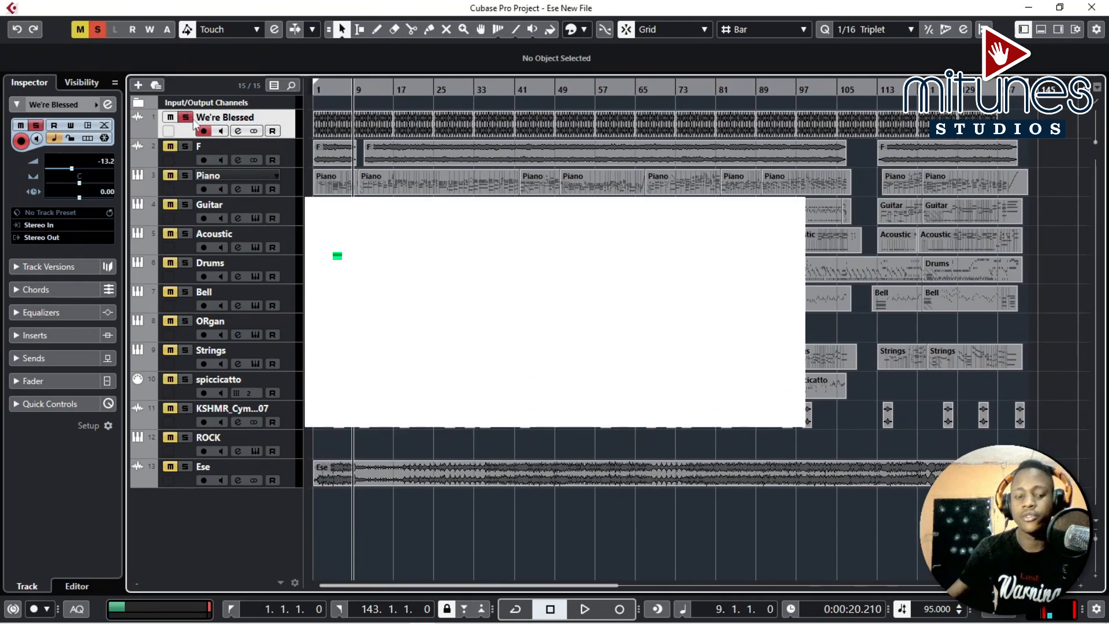
{"action": "key", "text": "space"}
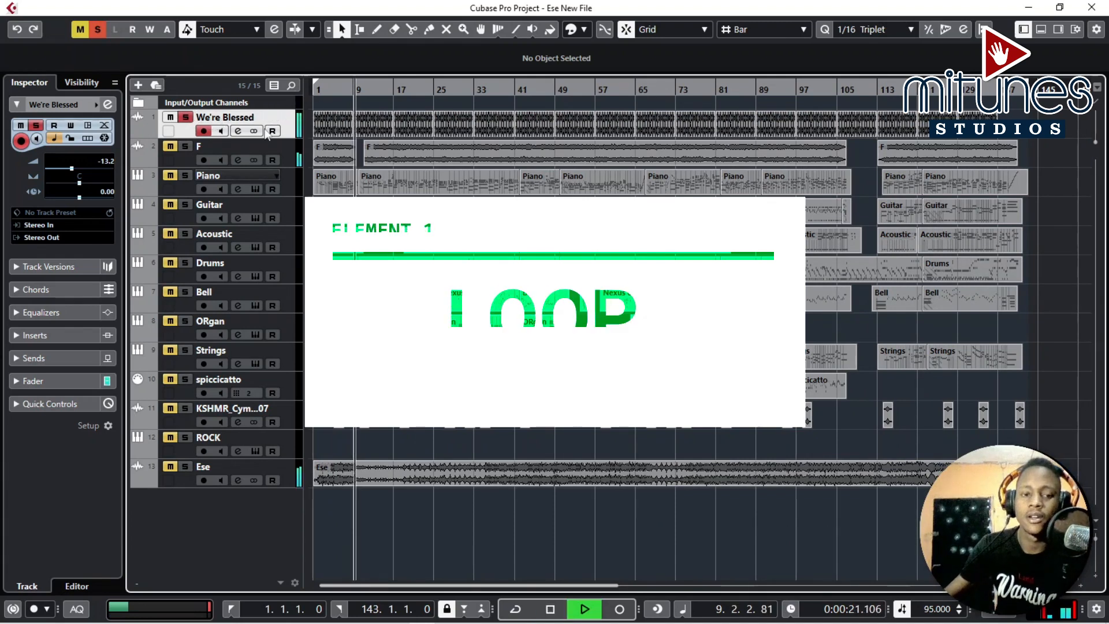
{"action": "key", "text": "space"}
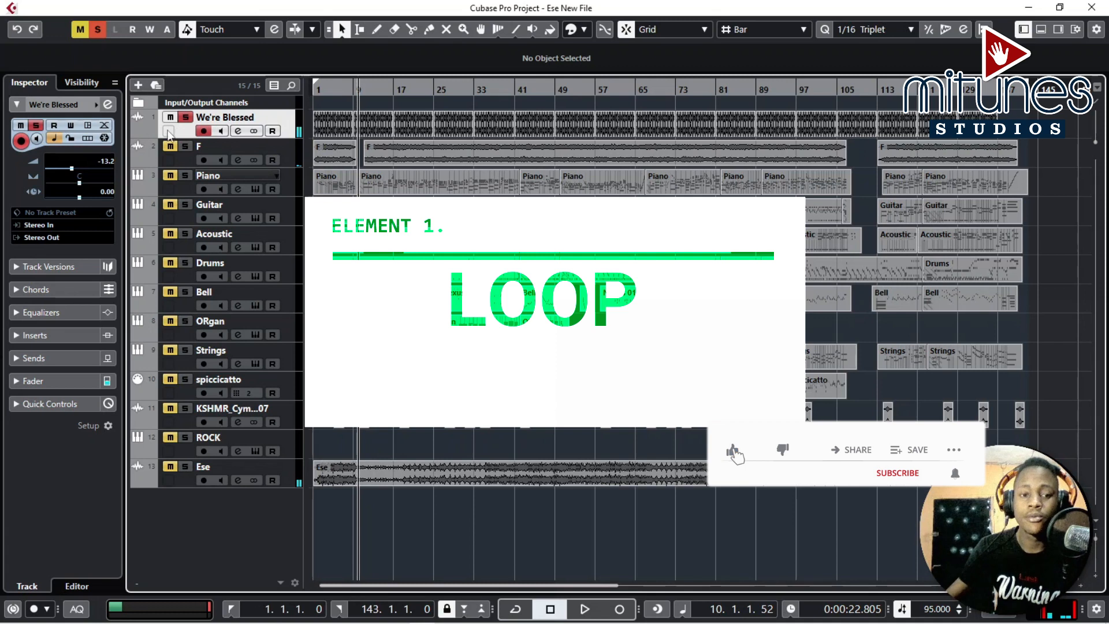
{"action": "left_click", "coordinate": [186, 117]}
Solo the F track, play it from about bar 10, stop, and unsolo it.
{"action": "left_click", "coordinate": [186, 146]}
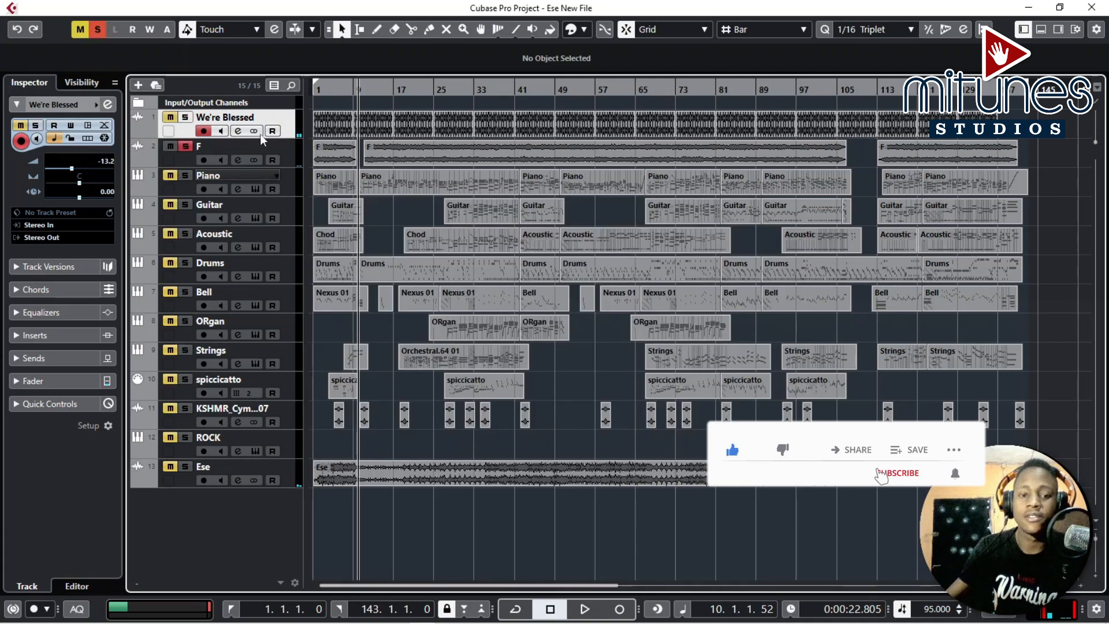
{"action": "left_click", "coordinate": [368, 91]}
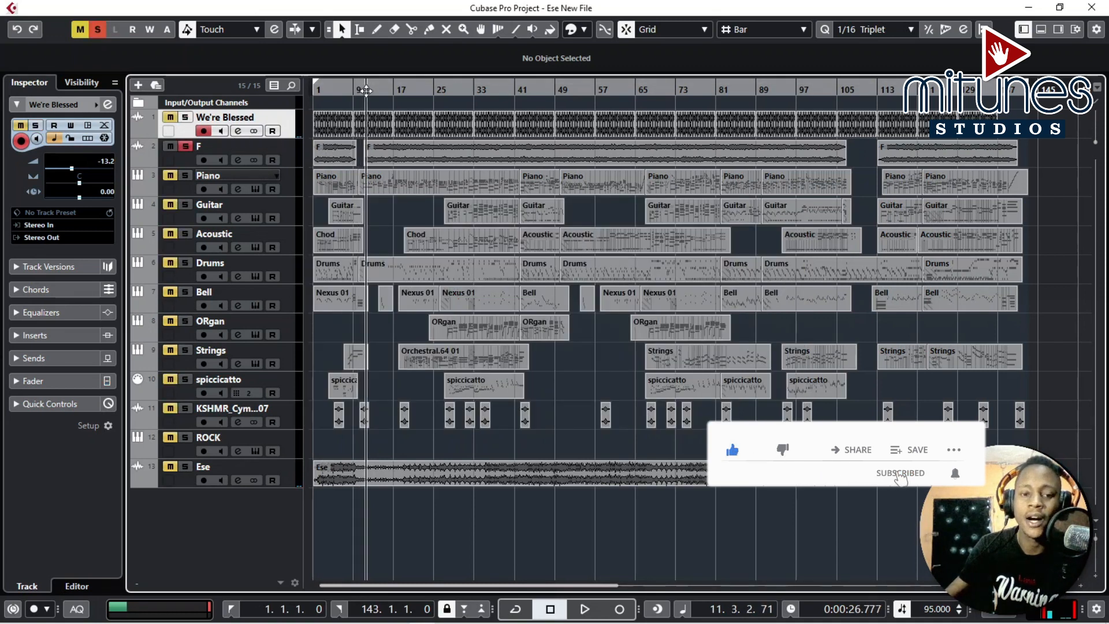
{"action": "left_click", "coordinate": [230, 151]}
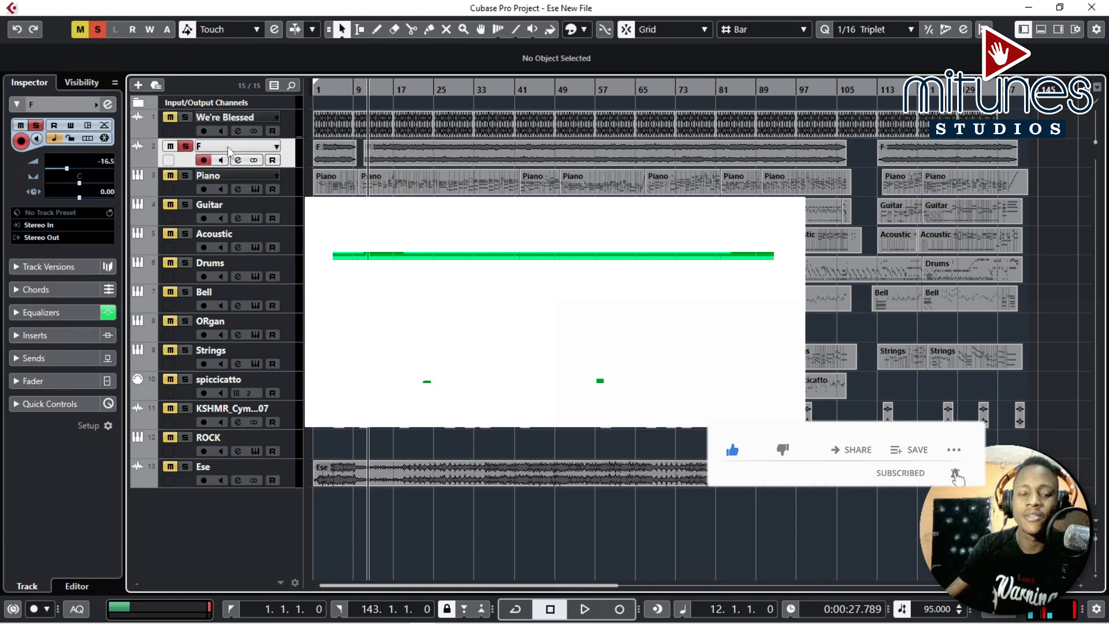
{"action": "key", "text": "space"}
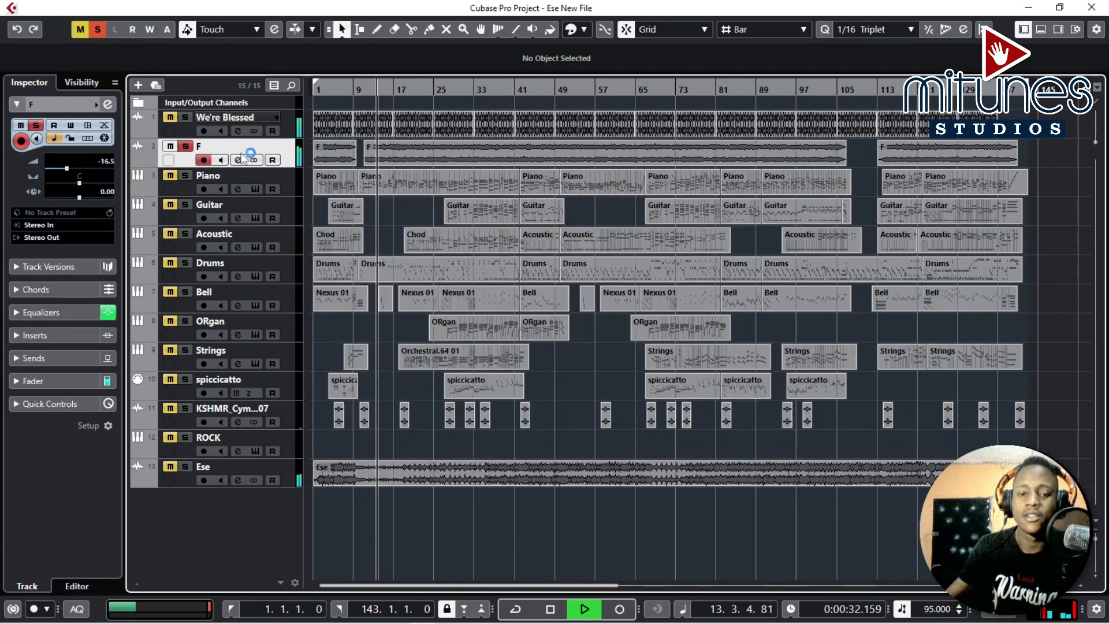
{"action": "key", "text": "space"}
{"action": "left_click", "coordinate": [185, 146]}
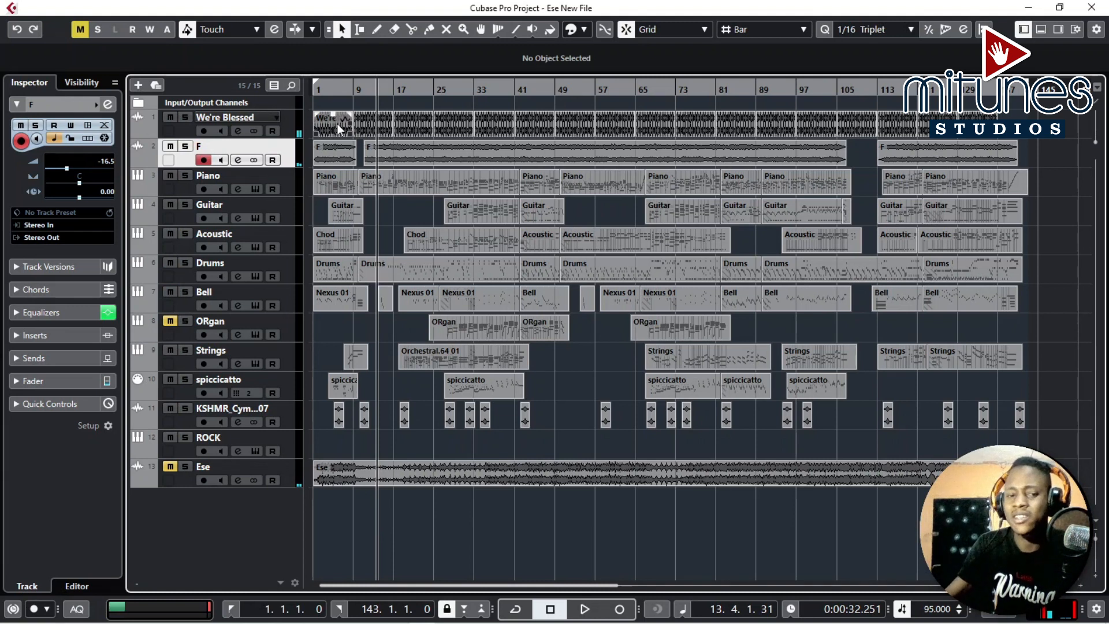
Solo the Piano track, open its Kontakt instrument showing The Giant, close it, and unsolo the track.
{"action": "left_click", "coordinate": [186, 179]}
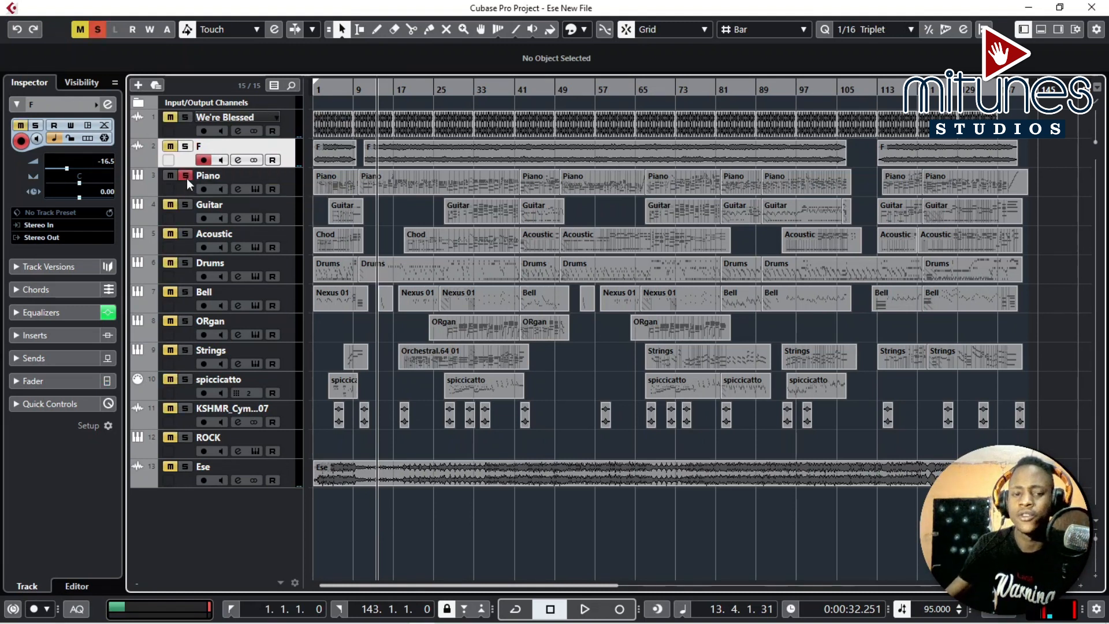
{"action": "left_click", "coordinate": [220, 179]}
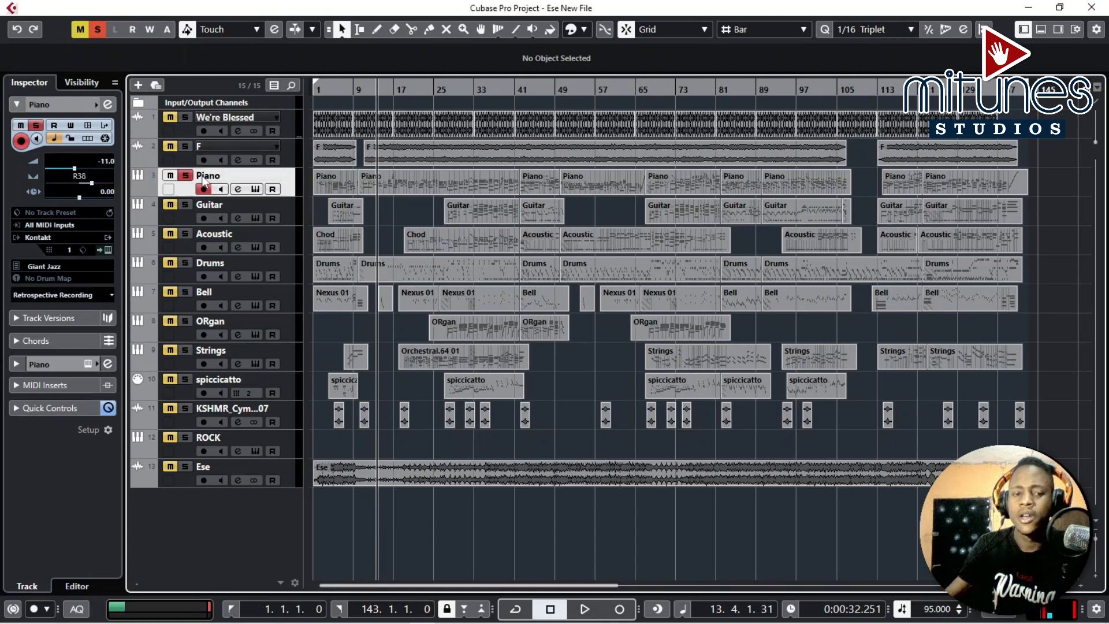
{"action": "left_click", "coordinate": [256, 190]}
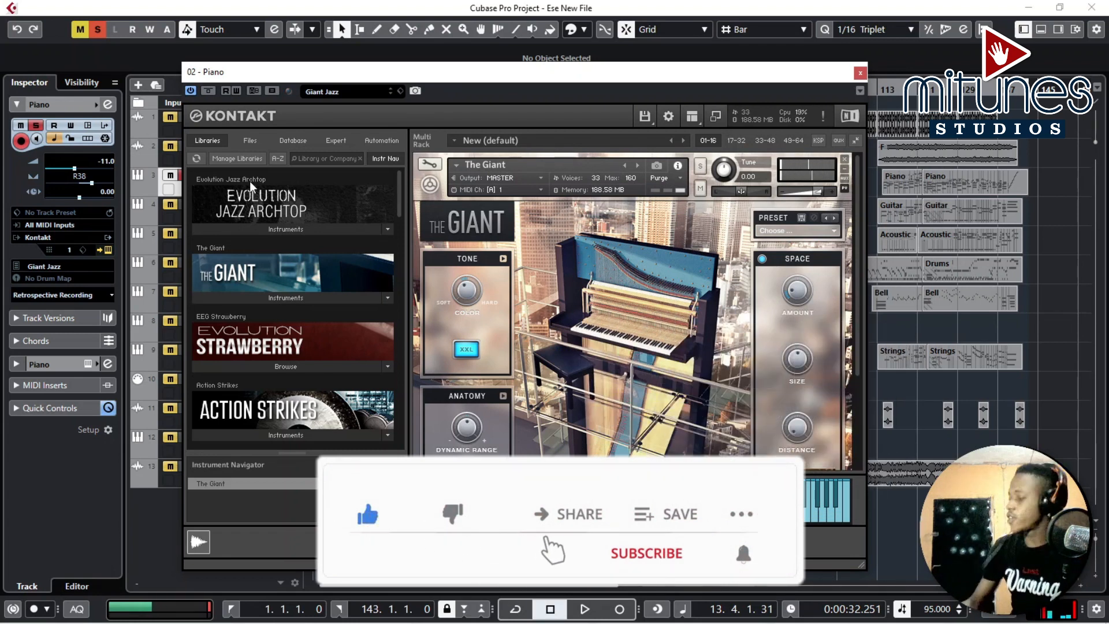
{"action": "left_click", "coordinate": [860, 73]}
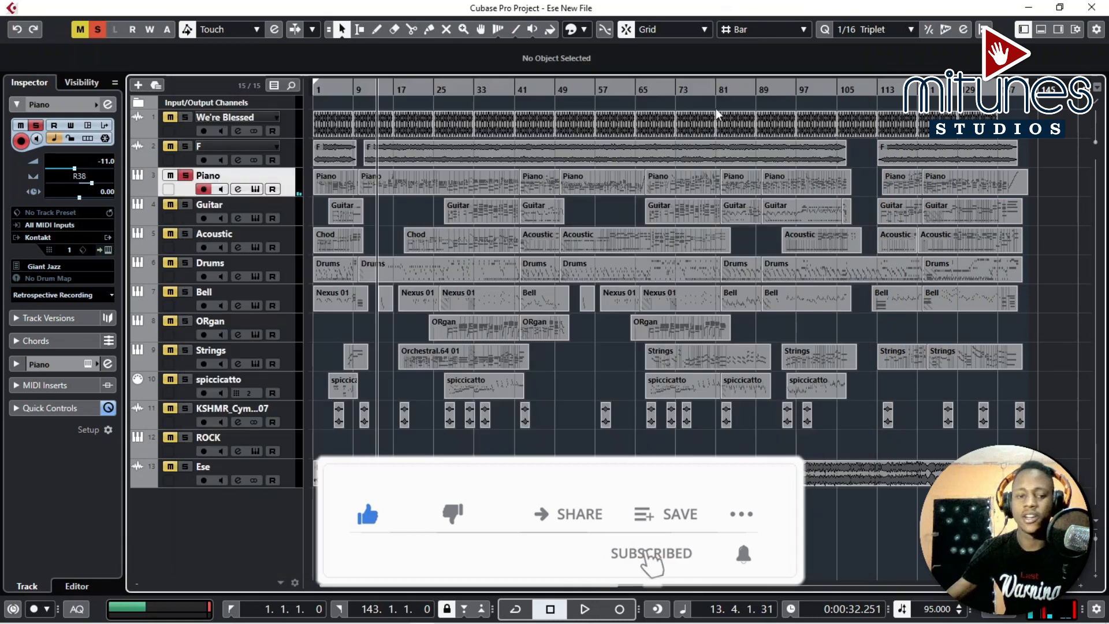
{"action": "left_click", "coordinate": [185, 180]}
Solo the Guitar track, open its Kontakt Evolution Infinity instrument, close it, and unsolo the track.
{"action": "left_click", "coordinate": [186, 204]}
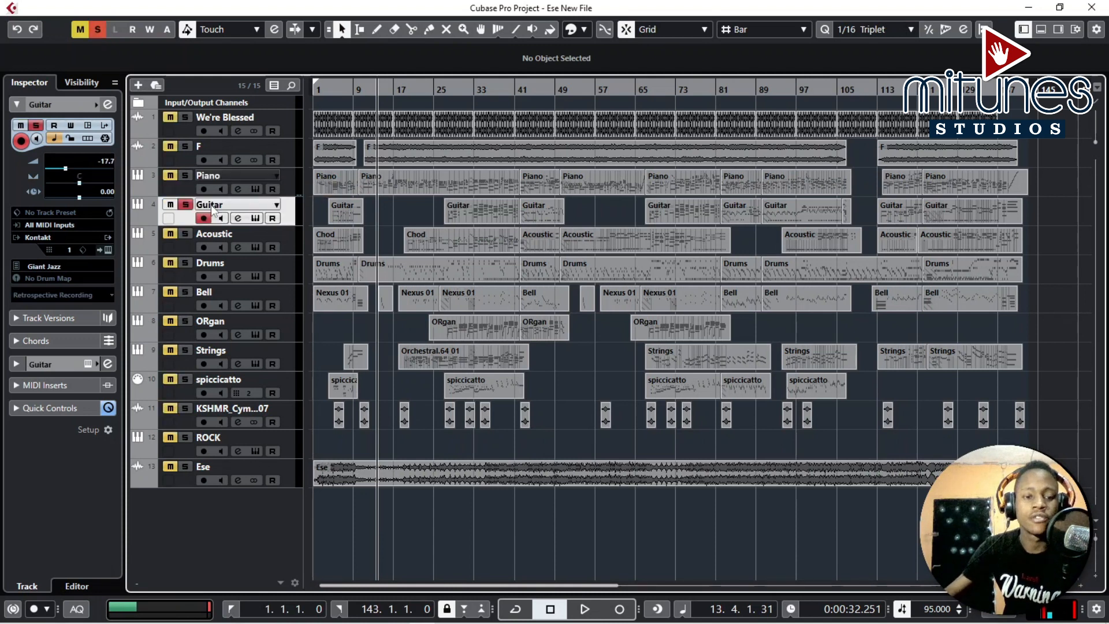
{"action": "left_click", "coordinate": [255, 220]}
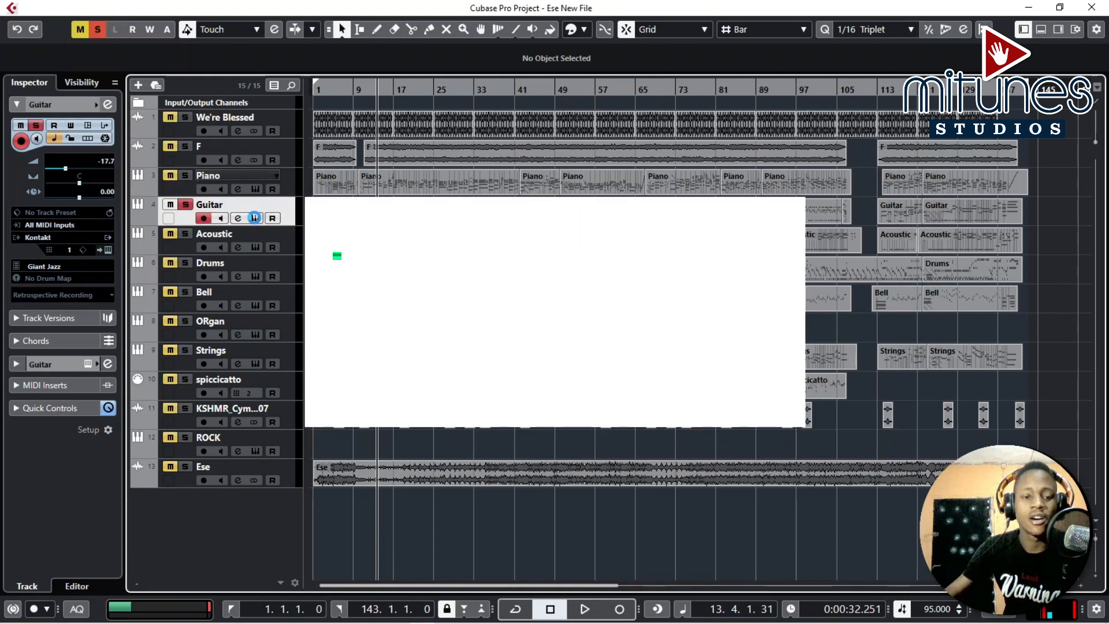
{"action": "left_click_drag", "start_coordinate": [645, 102], "coordinate": [454, 60]}
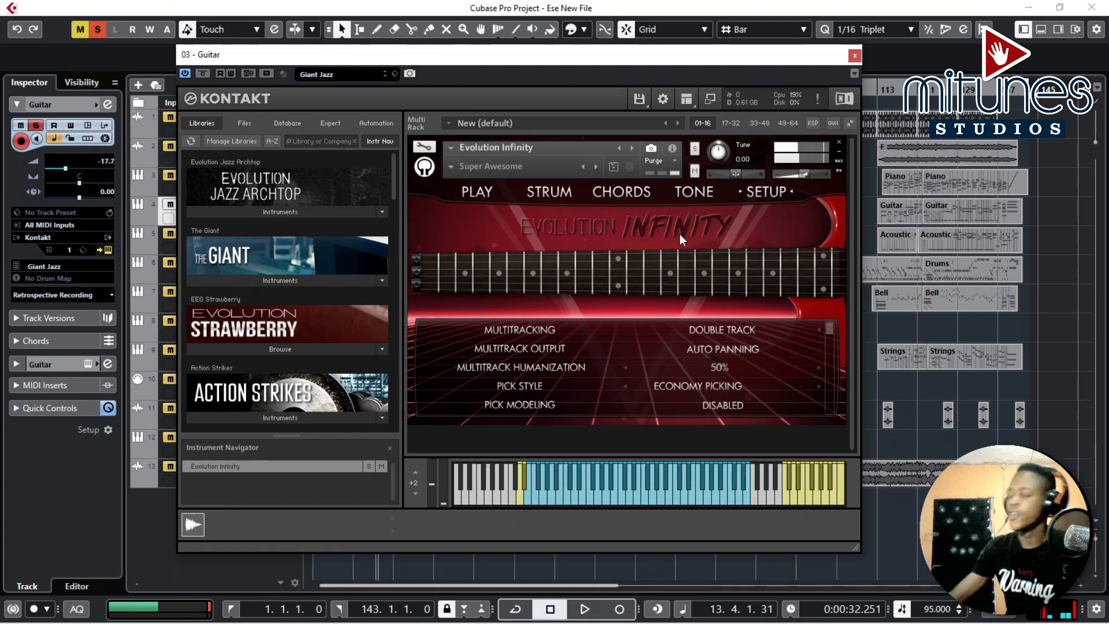
{"action": "left_click", "coordinate": [855, 55]}
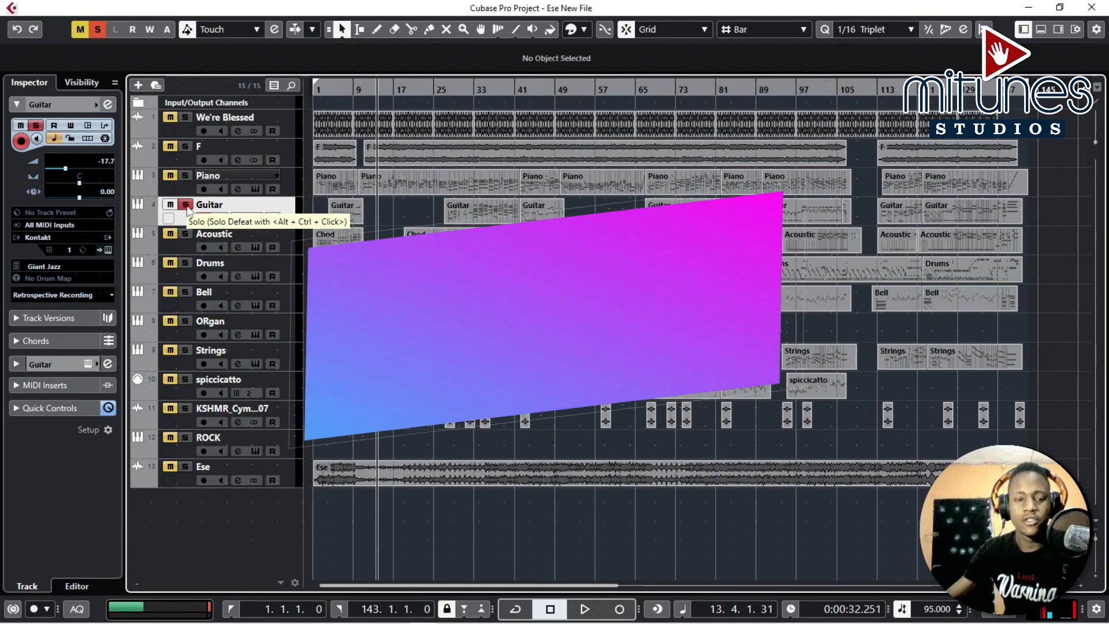
{"action": "left_click", "coordinate": [185, 204]}
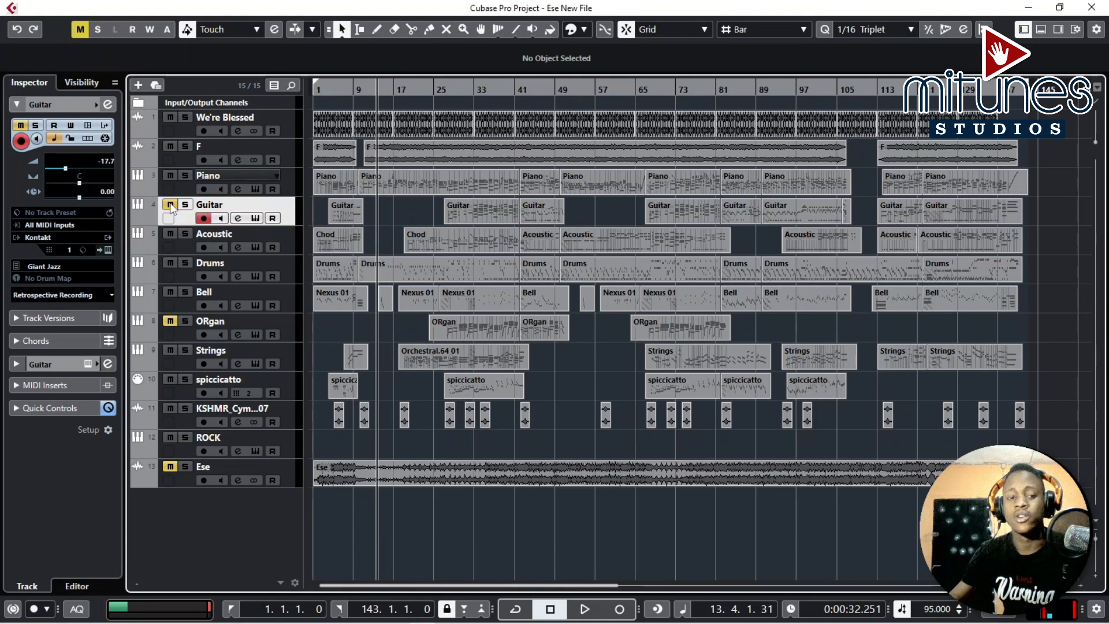
Open the Acoustic track's Kontakt instrument showing Evolution Steel Strings, then close it.
{"action": "left_click", "coordinate": [206, 232]}
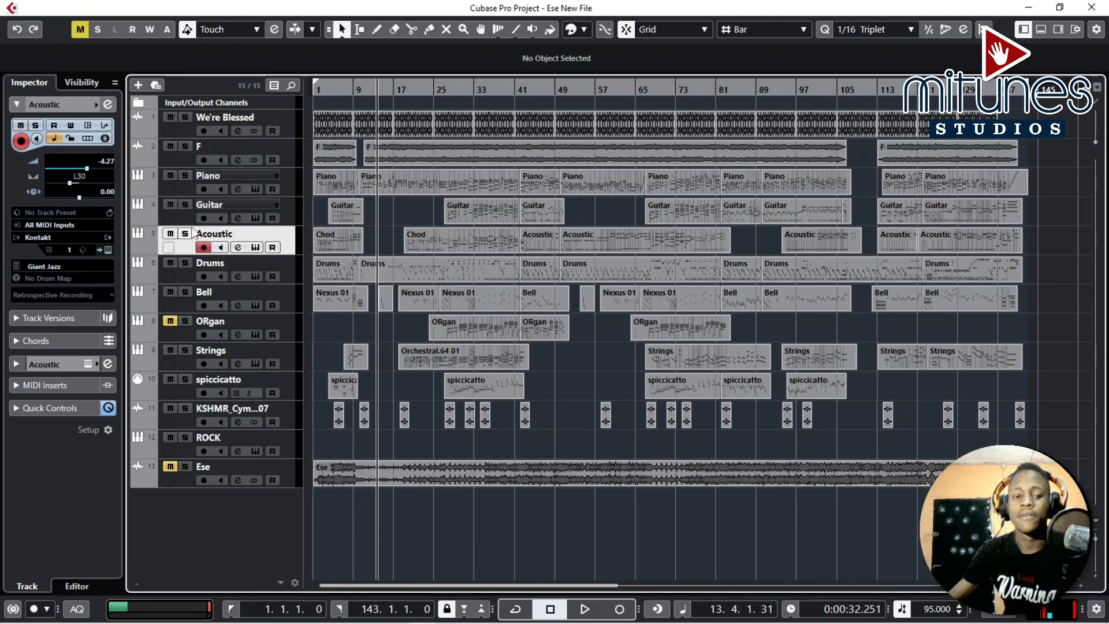
{"action": "left_click", "coordinate": [249, 250]}
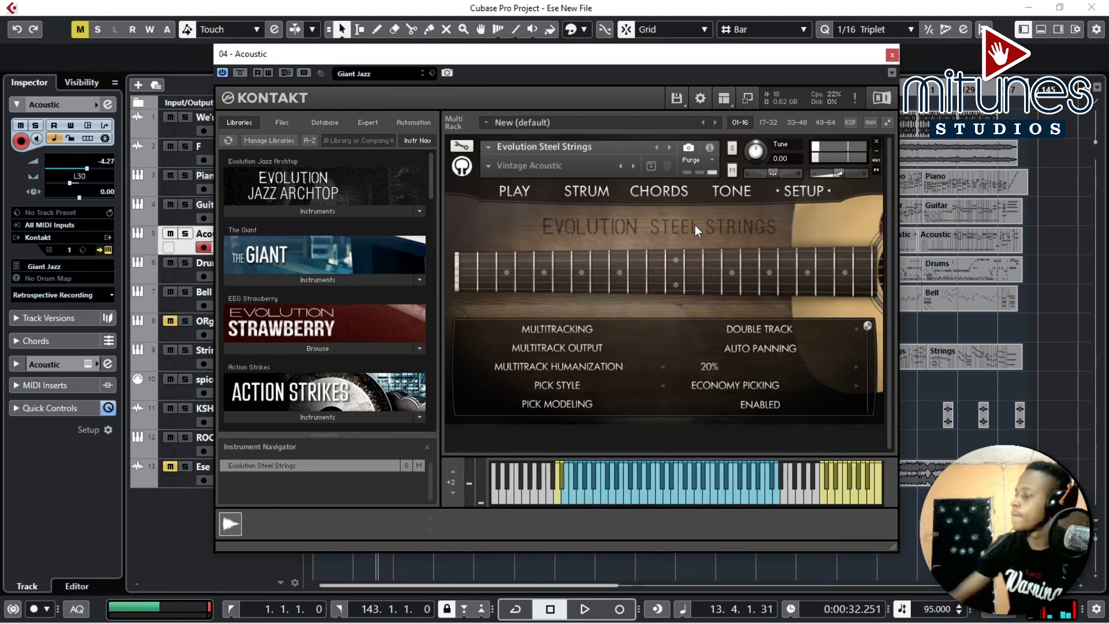
{"action": "left_click", "coordinate": [892, 56]}
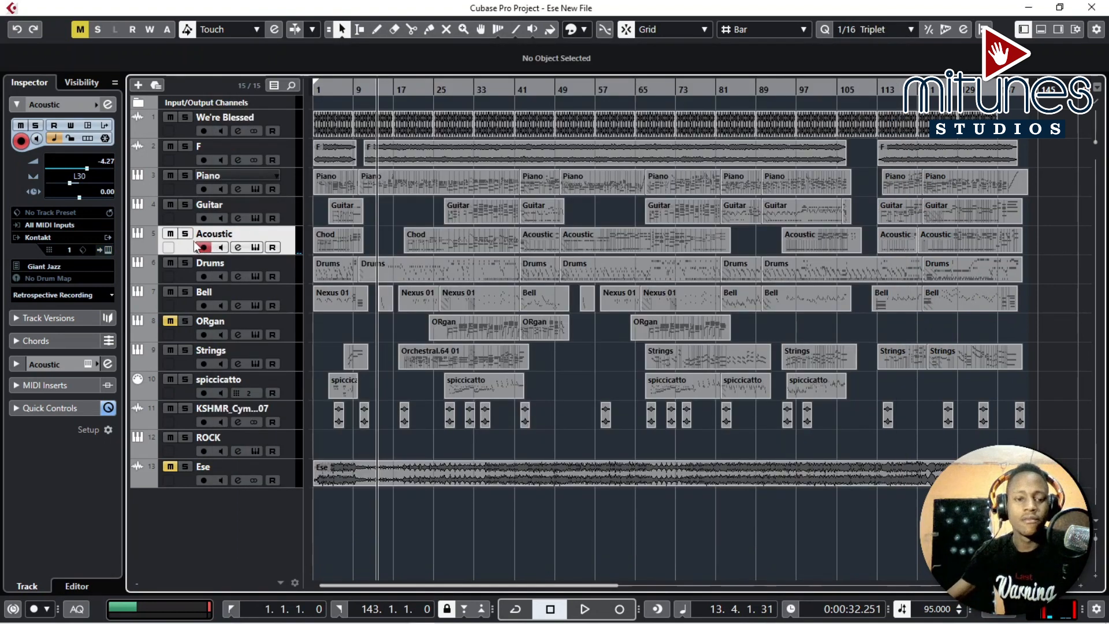
Open the Drums track's Kontakt drum kit and its channel's ValhallaPlate reverb insert, then close both windows.
{"action": "left_click", "coordinate": [194, 264]}
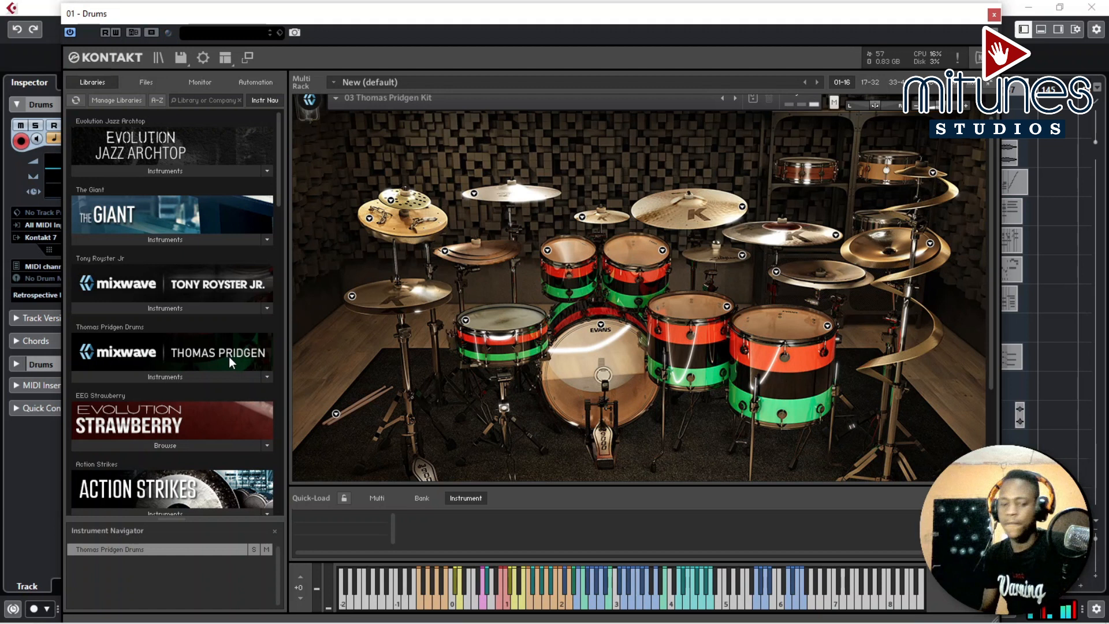
{"action": "left_click", "coordinate": [994, 15]}
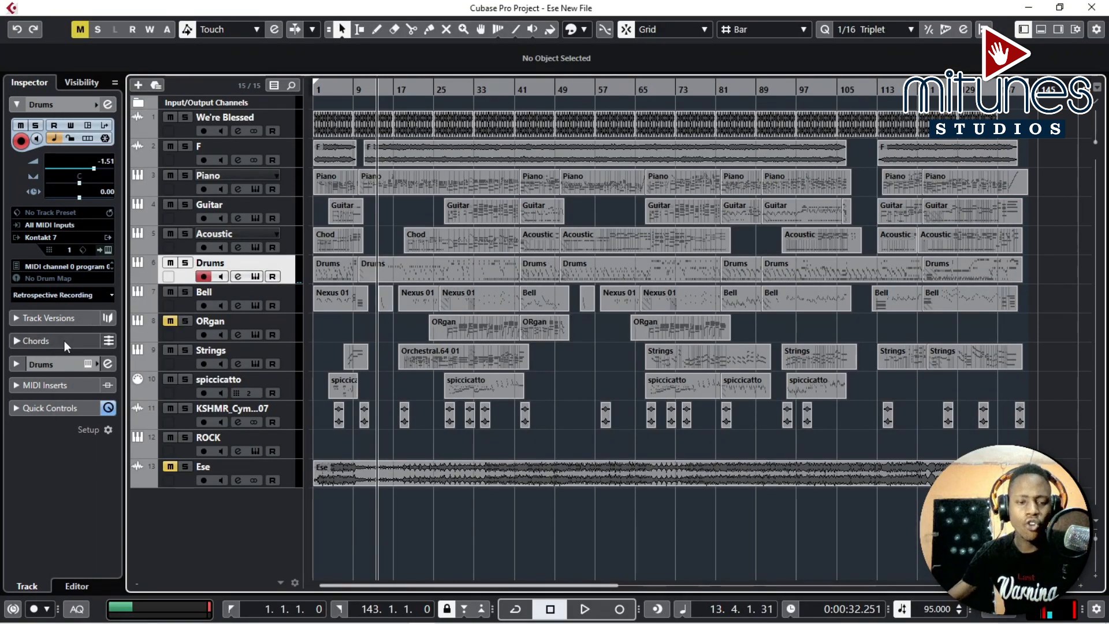
{"action": "left_click", "coordinate": [238, 275]}
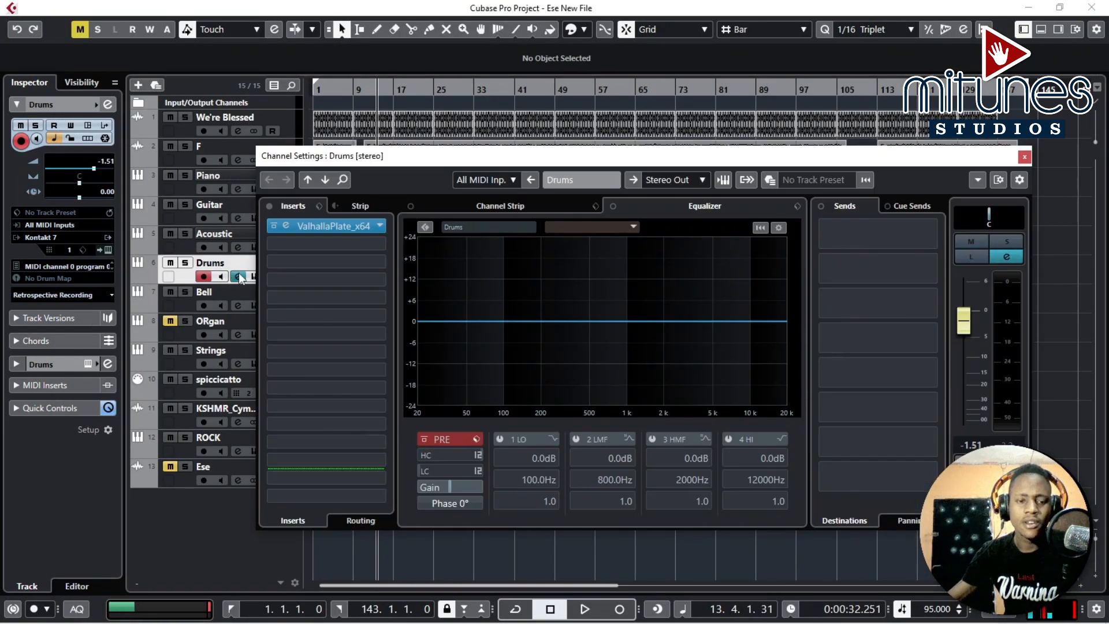
{"action": "left_click", "coordinate": [300, 226]}
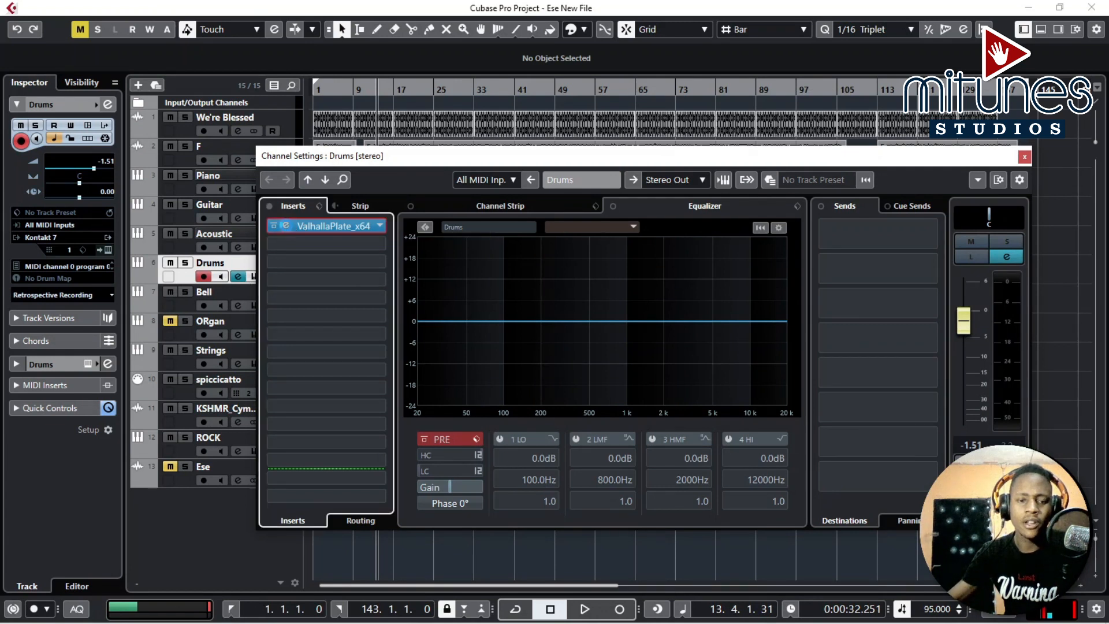
{"action": "left_click_drag", "start_coordinate": [532, 343], "coordinate": [522, 346]}
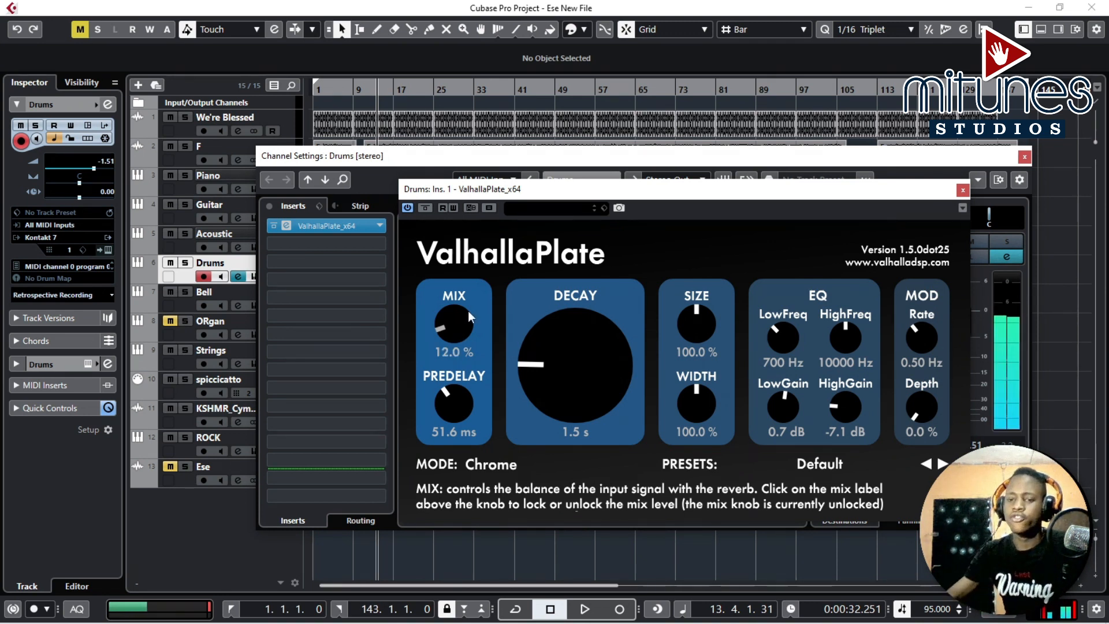
{"action": "left_click", "coordinate": [963, 190]}
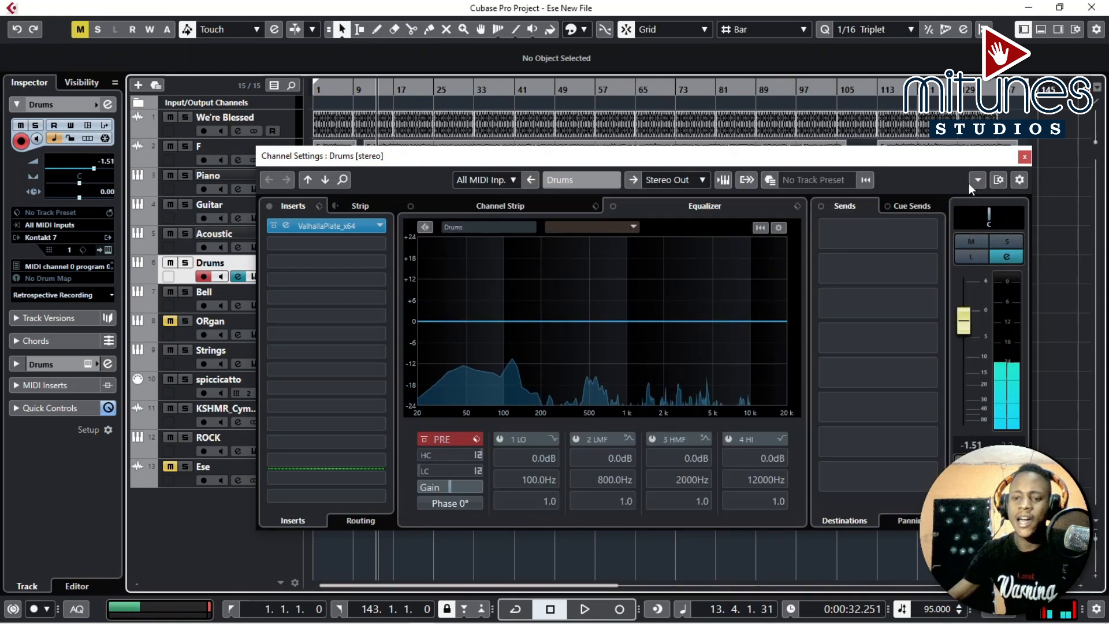
{"action": "left_click", "coordinate": [1026, 157]}
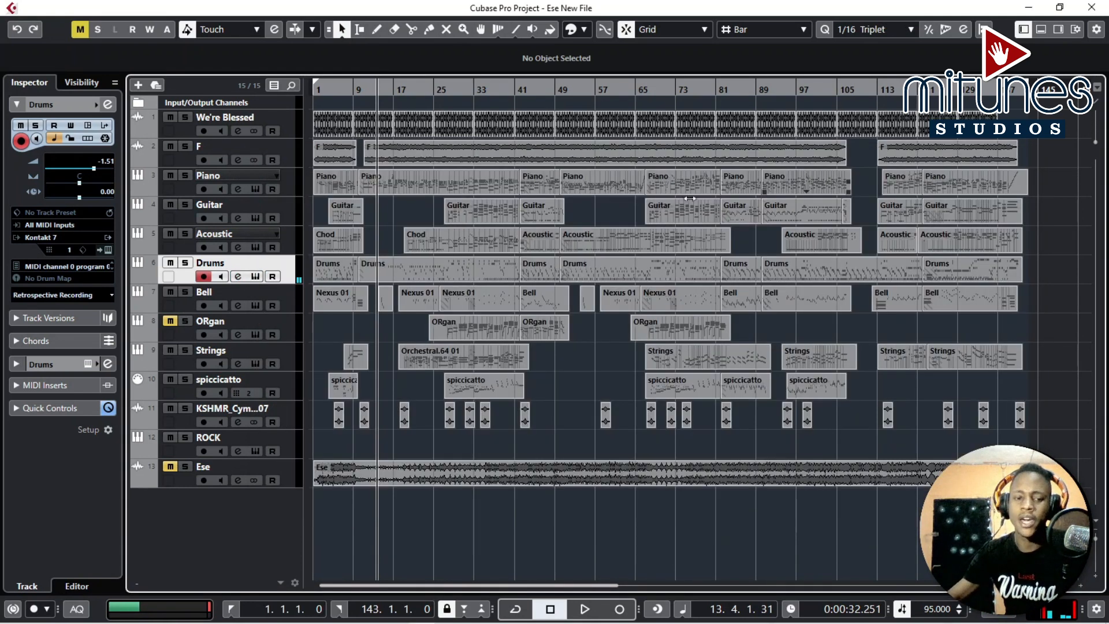
Select the Bell track and open its Nexus instrument editor.
{"action": "left_click", "coordinate": [214, 297]}
{"action": "left_click", "coordinate": [238, 305]}
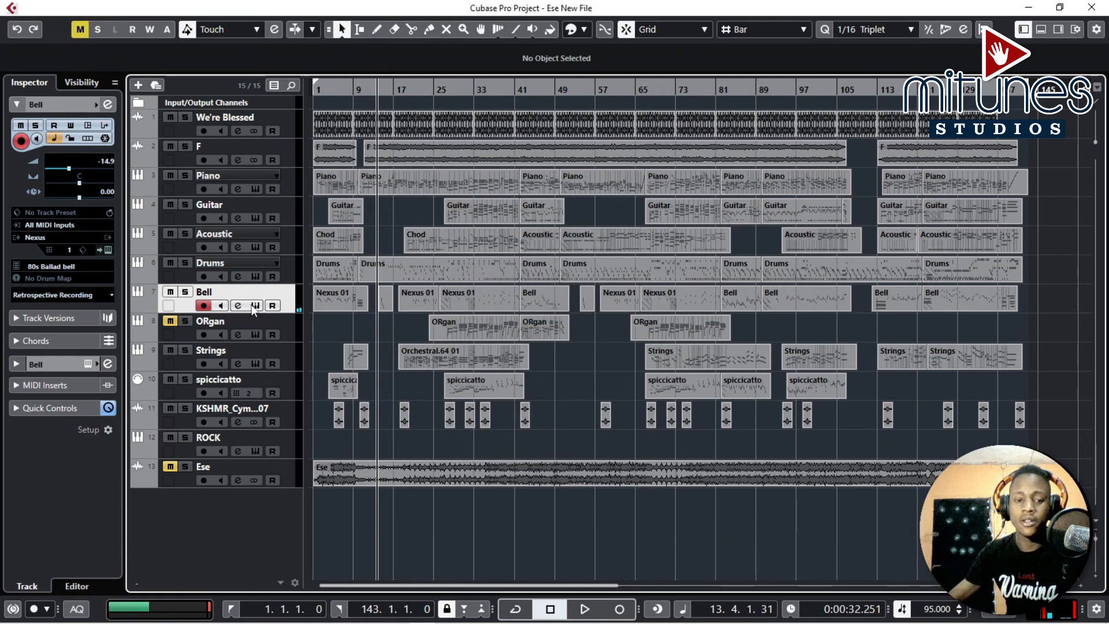
{"action": "left_click", "coordinate": [255, 306]}
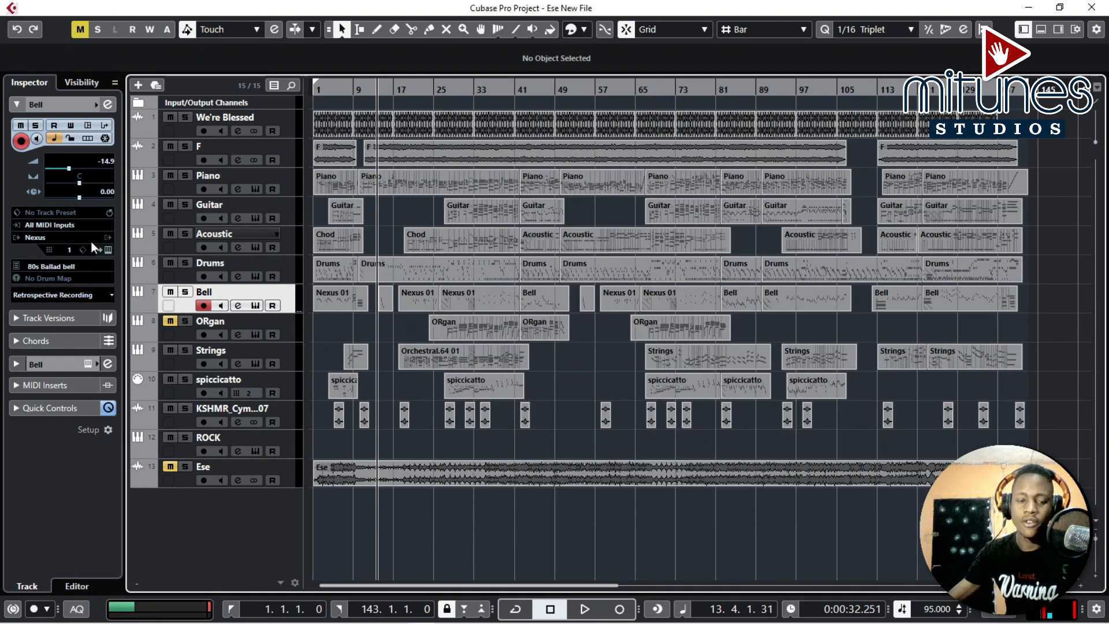
Open the ORgan track's Xpand!2 instrument, then close it.
{"action": "left_click", "coordinate": [254, 334]}
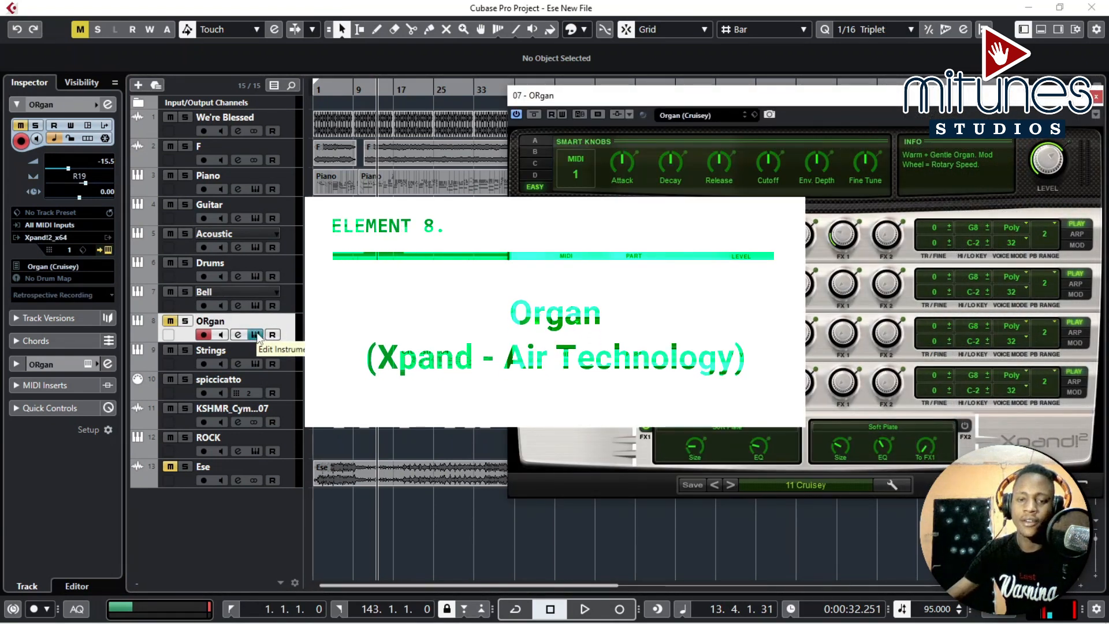
{"action": "left_click", "coordinate": [256, 335]}
Open the Strings track's Edirol Orchestral instrument, select the spiccicatto track, and close the instrument window.
{"action": "left_click", "coordinate": [234, 353]}
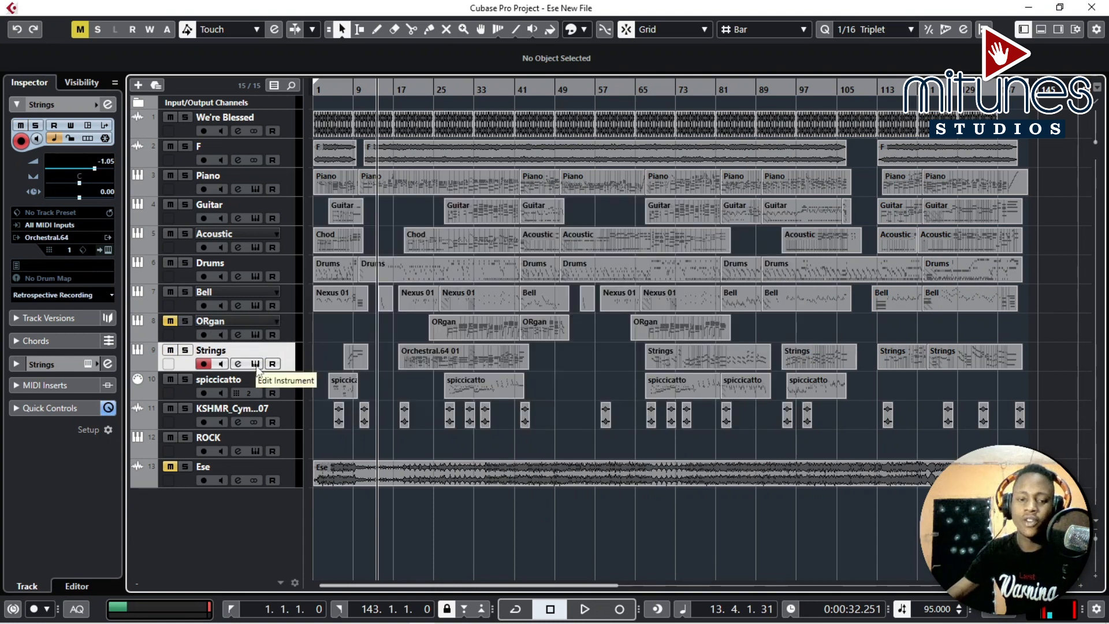
{"action": "left_click", "coordinate": [255, 363]}
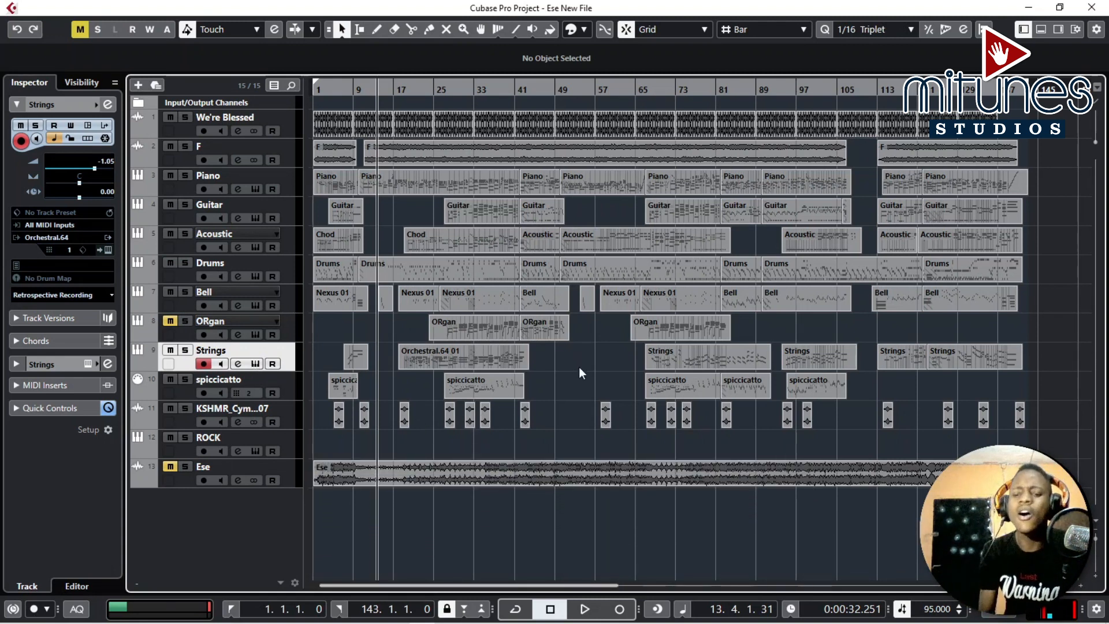
{"action": "key", "text": "Return"}
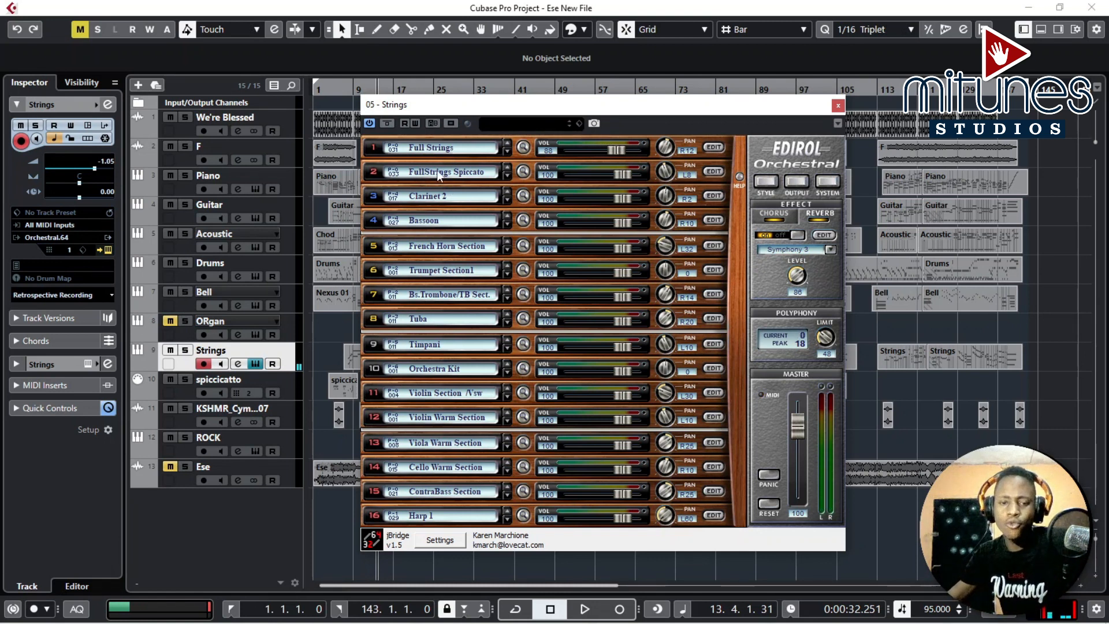
{"action": "left_click", "coordinate": [234, 388]}
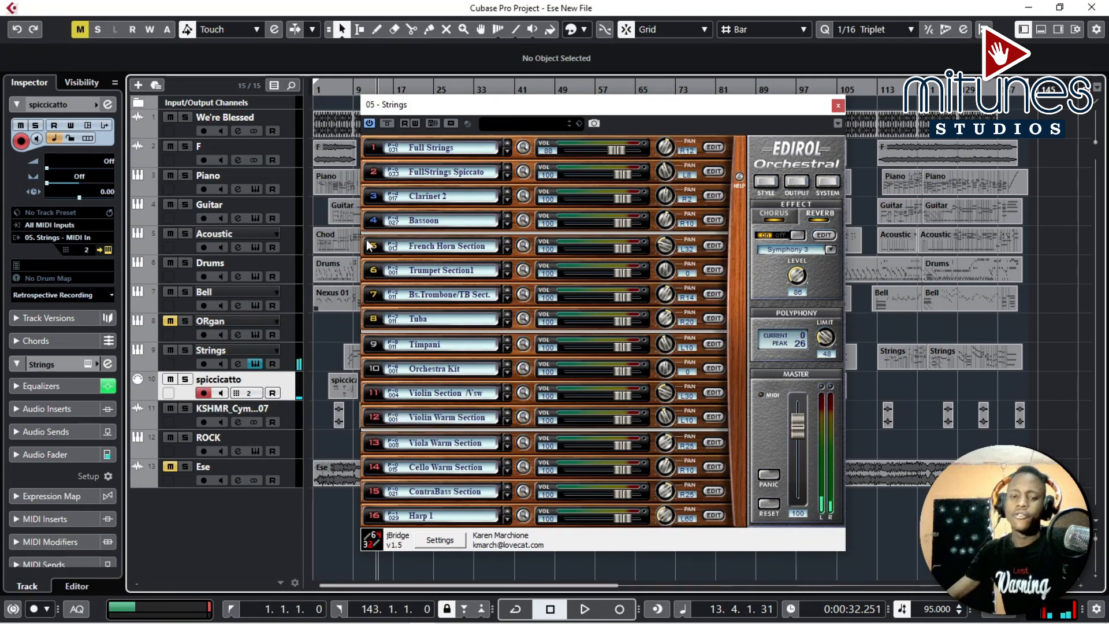
{"action": "left_click", "coordinate": [839, 105]}
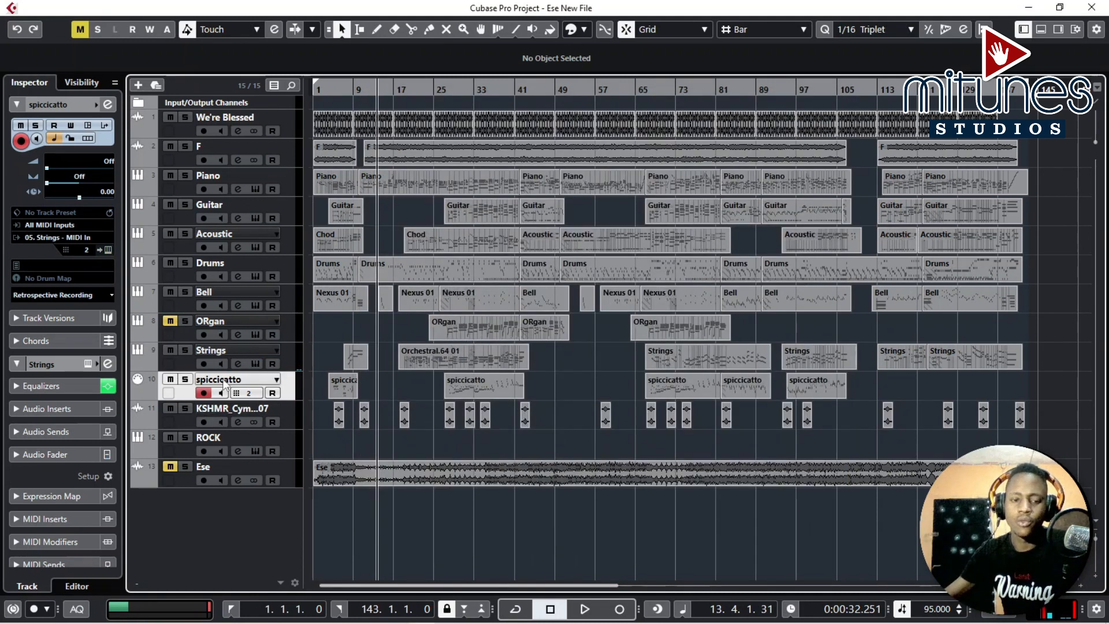
Solo the KSHMR cymbal track, set its volume to -9.55 dB, and audition it briefly.
{"action": "left_click", "coordinate": [202, 412]}
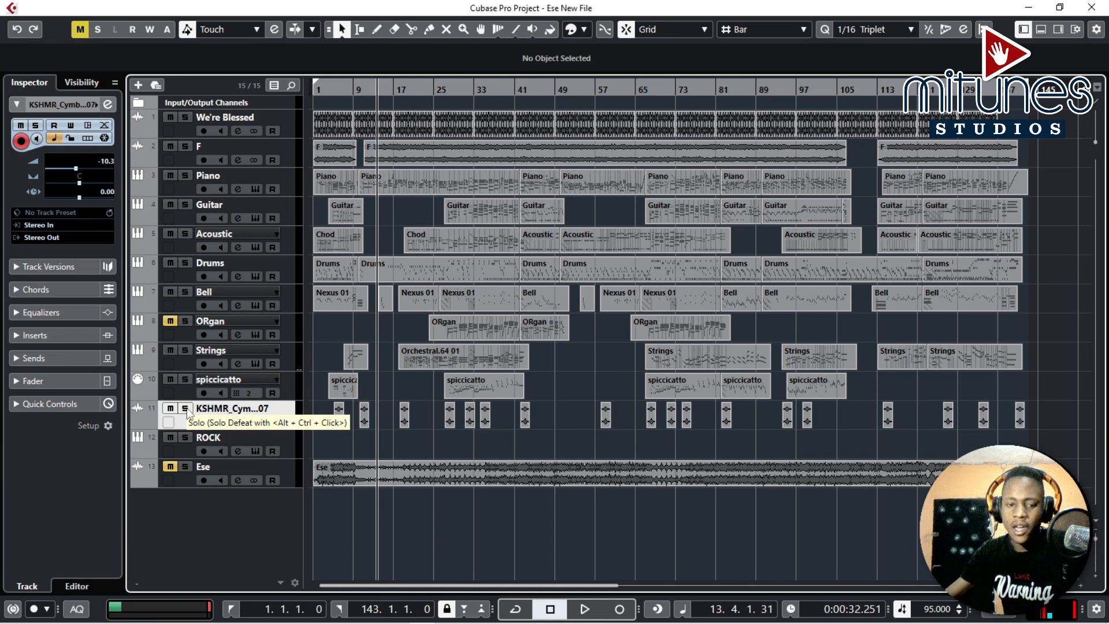
{"action": "left_click", "coordinate": [186, 410]}
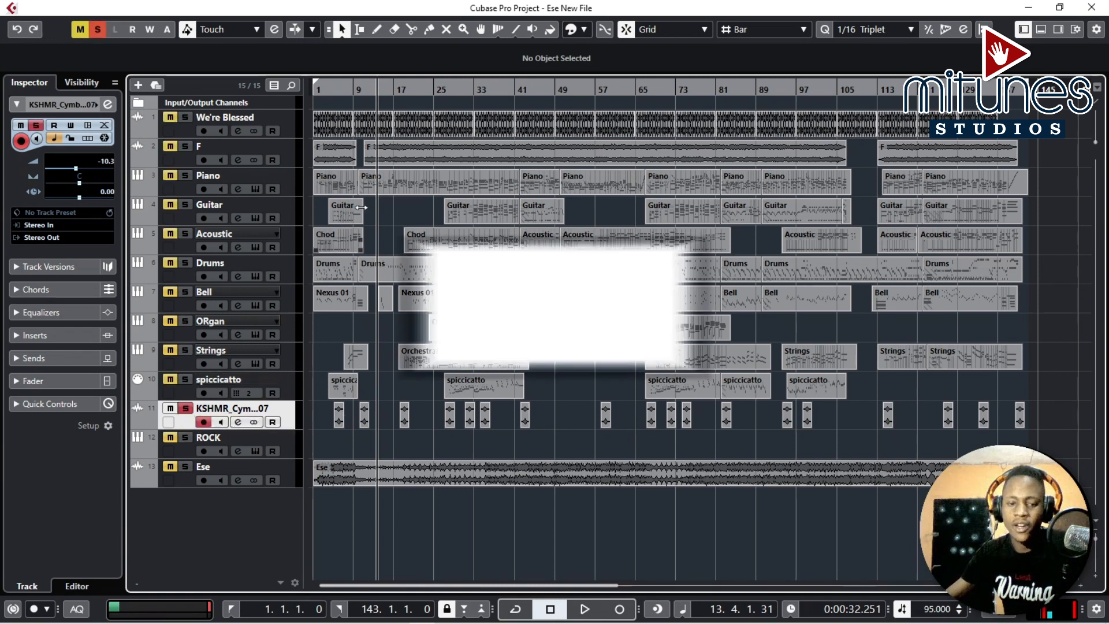
{"action": "left_click_drag", "start_coordinate": [333, 95], "coordinate": [338, 127]}
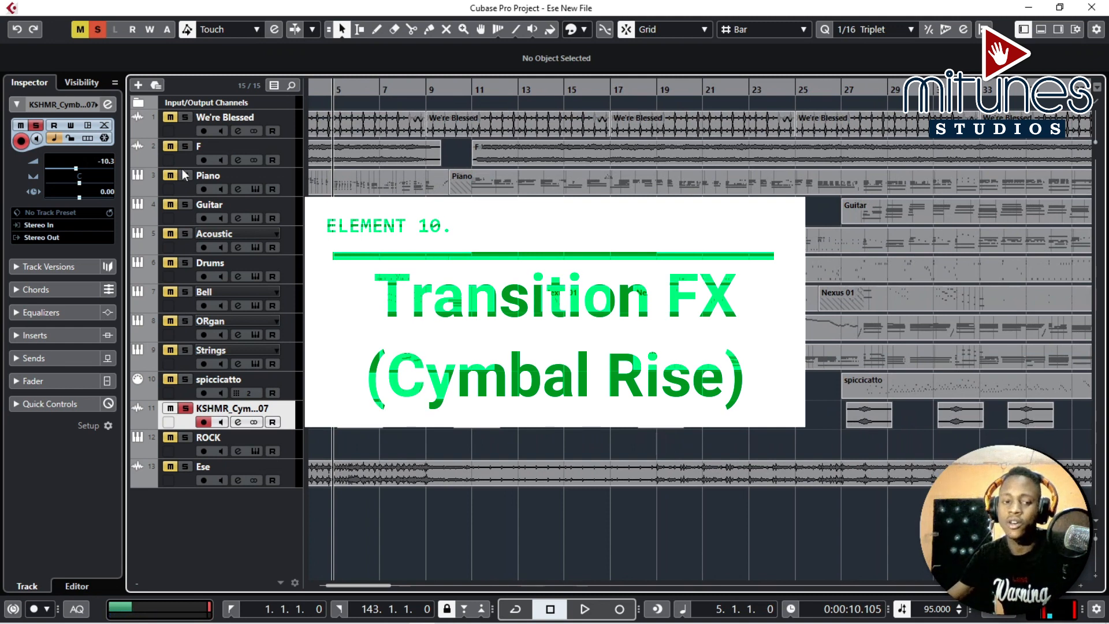
{"action": "left_click_drag", "start_coordinate": [75, 168], "coordinate": [76, 170]}
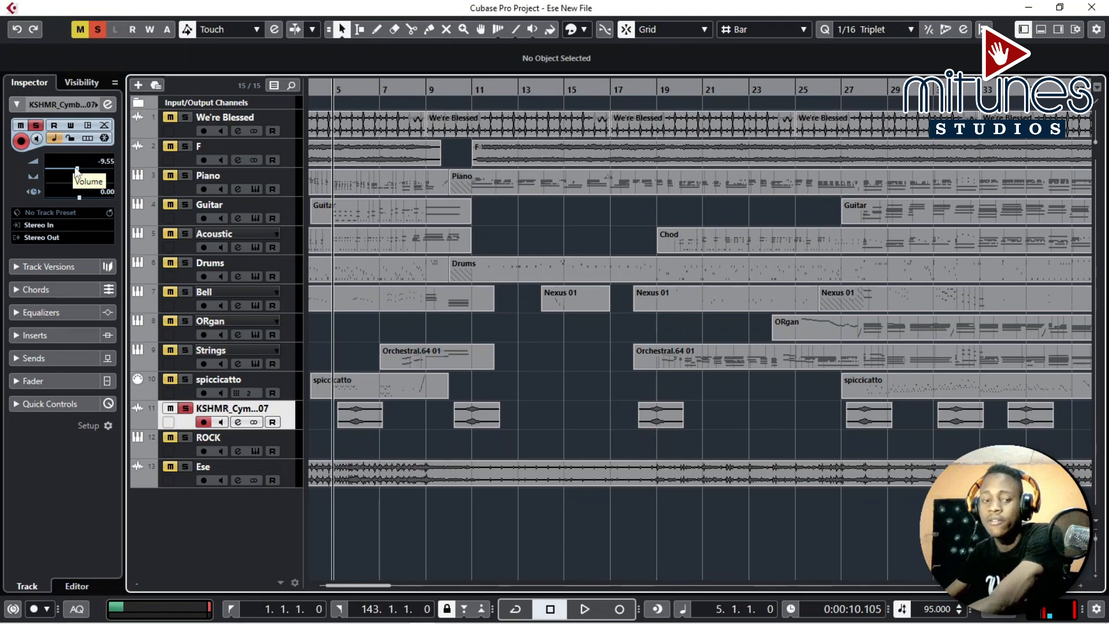
{"action": "key", "text": "space"}
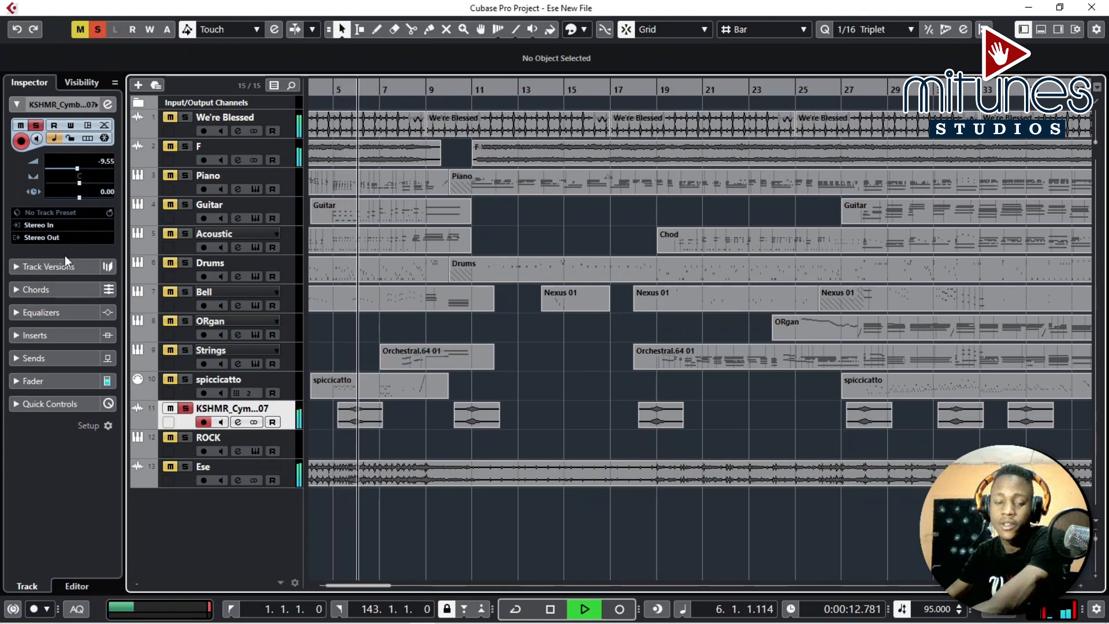
{"action": "key", "text": "space"}
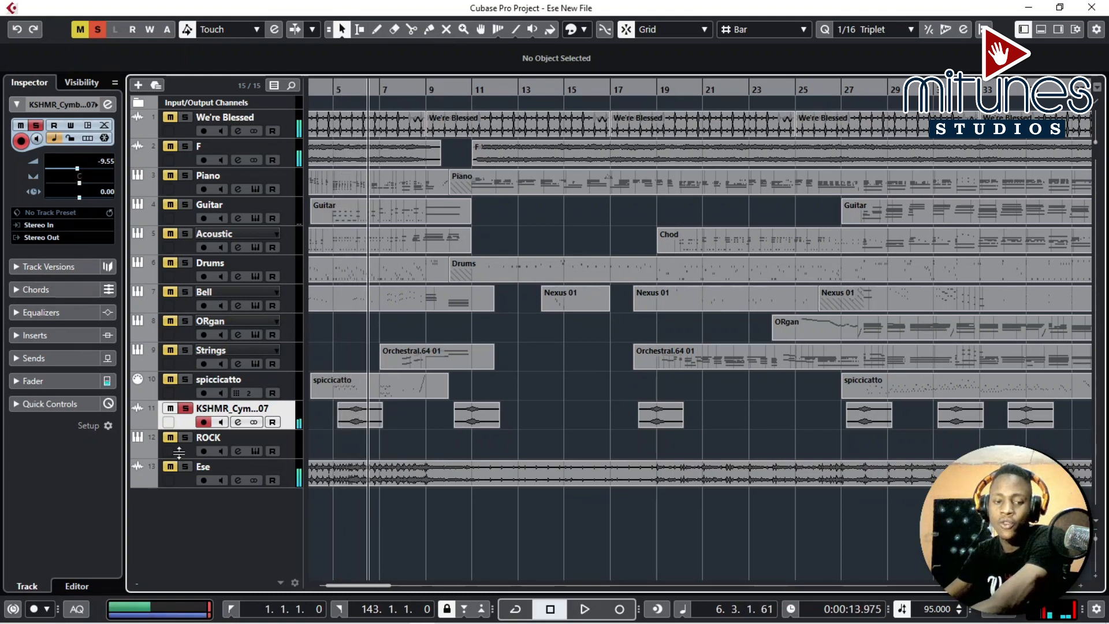
Move the solo from the KSHMR track to the Ese track and play the song from around bar 17.
{"action": "left_click", "coordinate": [187, 411]}
{"action": "left_click", "coordinate": [185, 466]}
{"action": "left_click_drag", "start_coordinate": [336, 94], "coordinate": [336, 89]}
{"action": "key", "text": "space"}
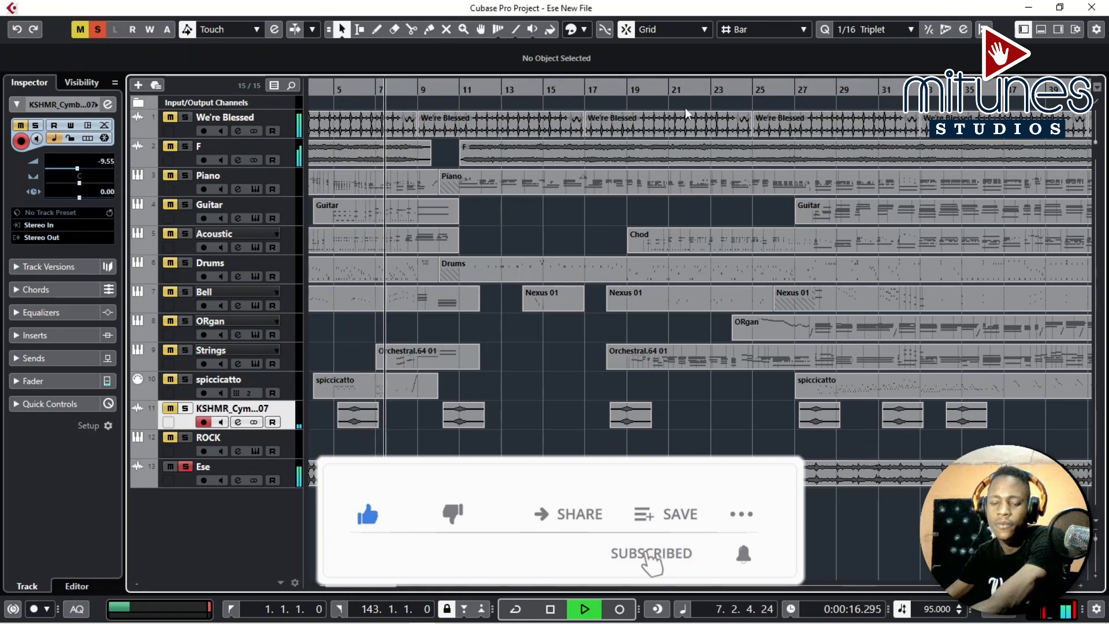
{"action": "left_click", "coordinate": [581, 91]}
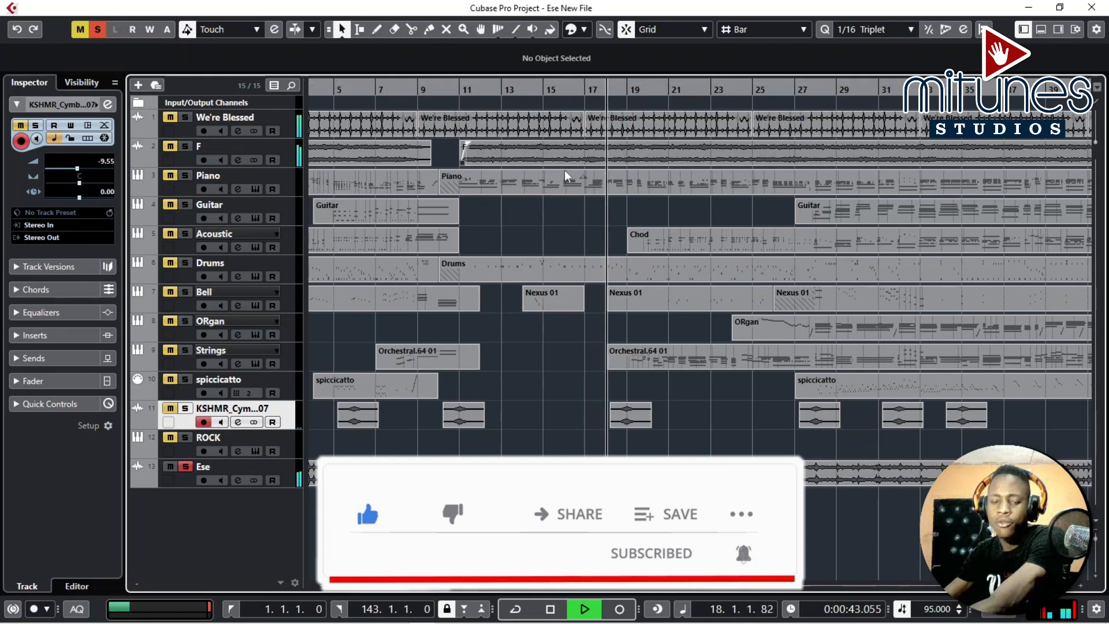
{"action": "left_click", "coordinate": [645, 403]}
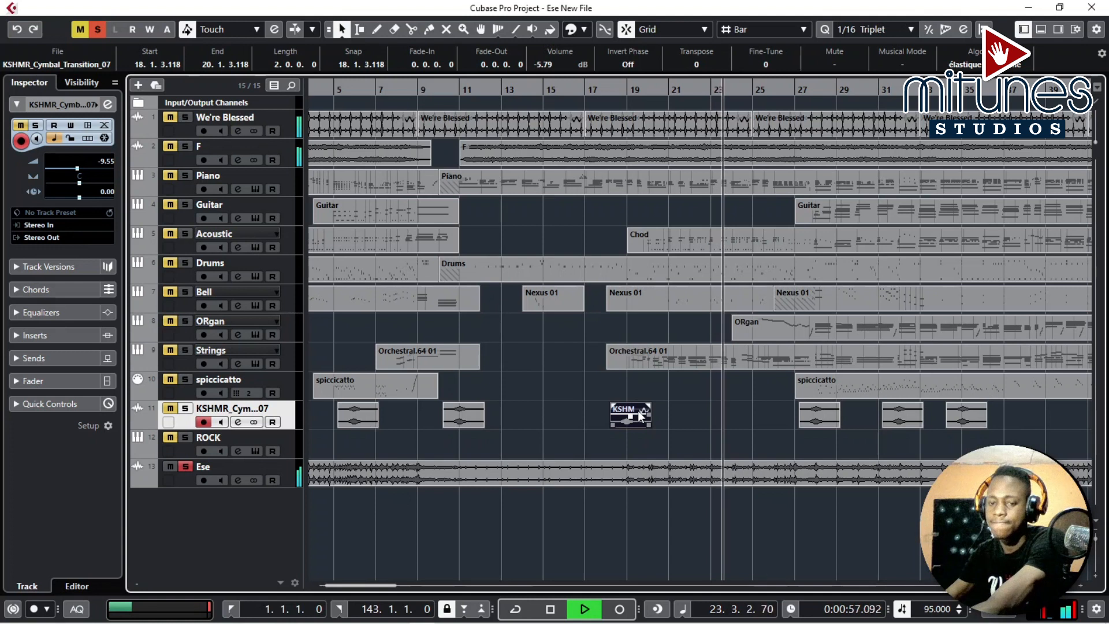
{"action": "key", "text": "space"}
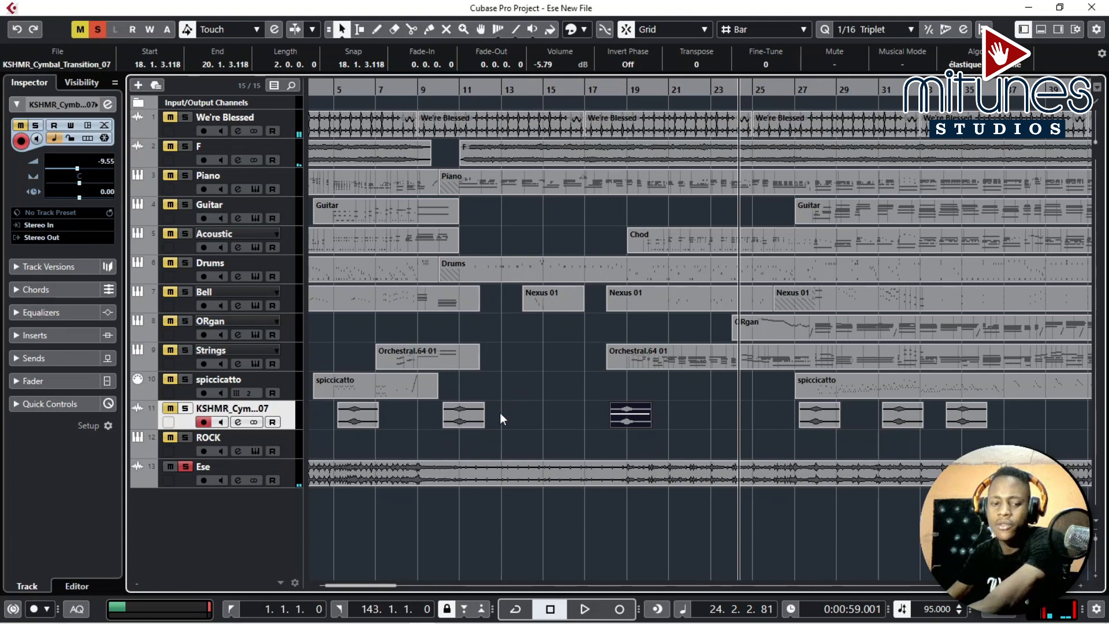
Play the soloed Ese track from around bar 97 with the whole arrangement in view.
{"action": "scroll", "coordinate": [500, 412], "scroll_direction": "right", "scroll_amount": 3}
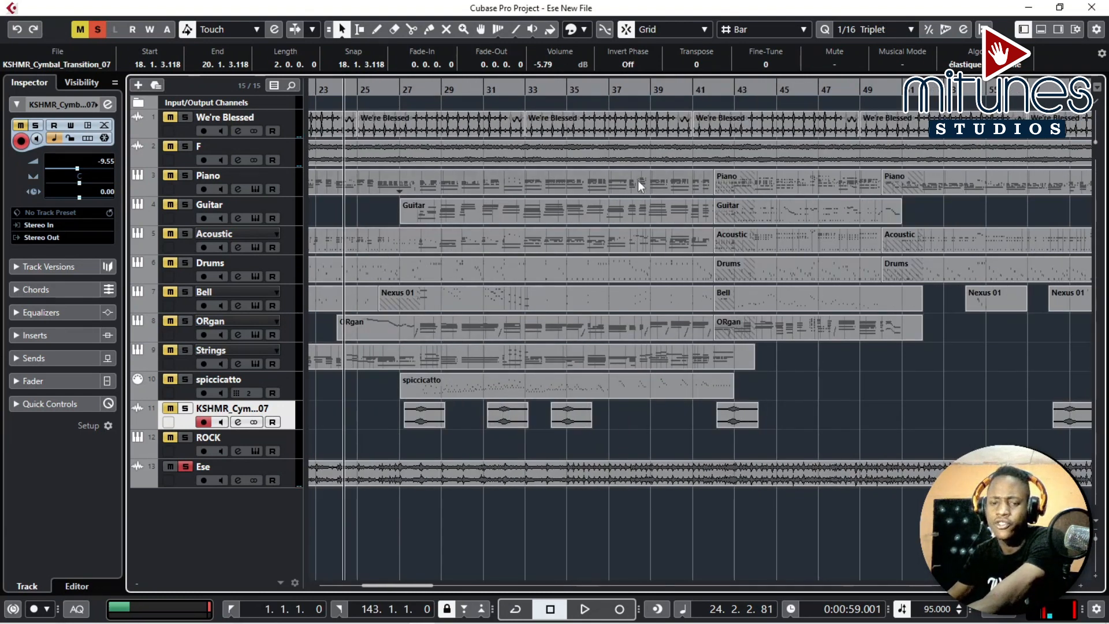
{"action": "key", "text": "g"}
{"action": "key", "text": "g"}
{"action": "key", "text": "g"}
{"action": "key", "text": "g"}
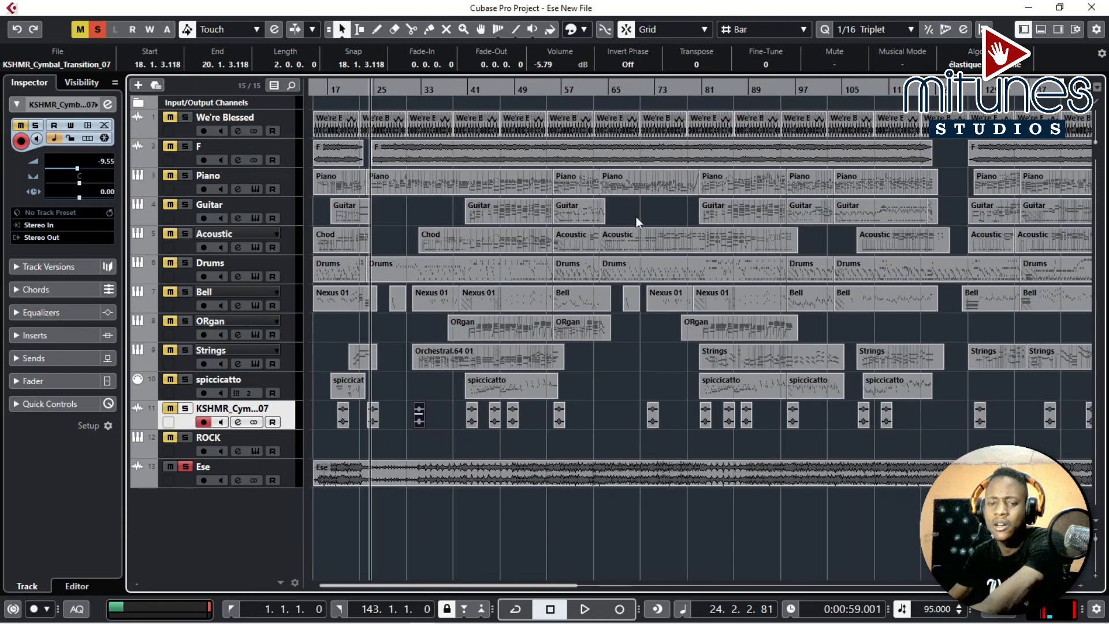
{"action": "scroll", "coordinate": [632, 216], "scroll_direction": "right", "scroll_amount": 4}
{"action": "left_click", "coordinate": [541, 90]}
{"action": "key", "text": "space"}
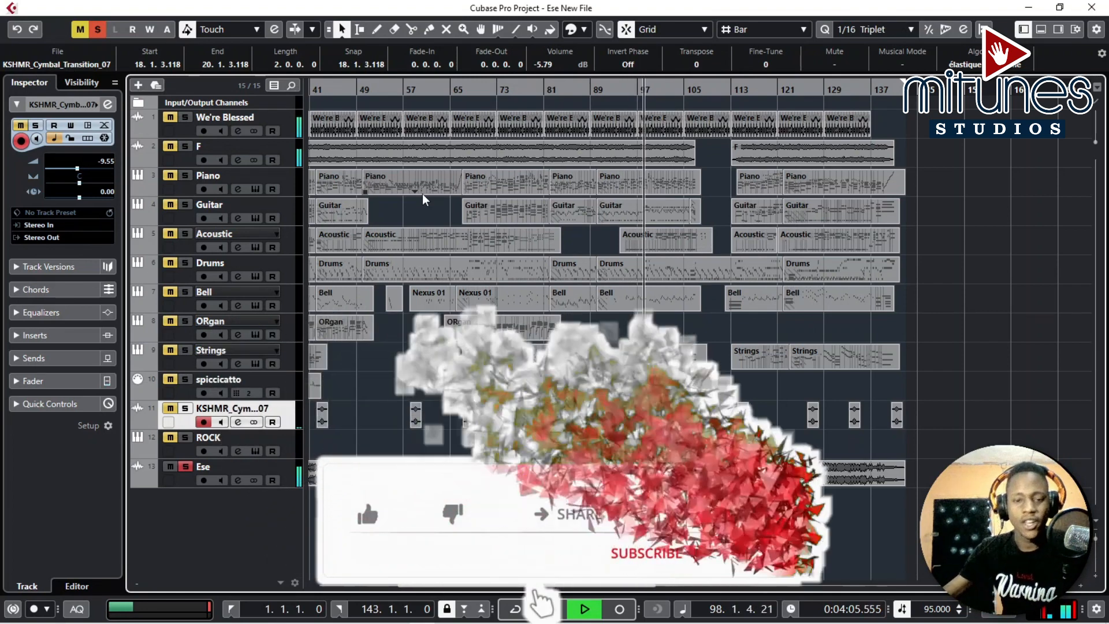
Stop and restart playback, then move the playhead to around bar 121.
{"action": "key", "text": "space"}
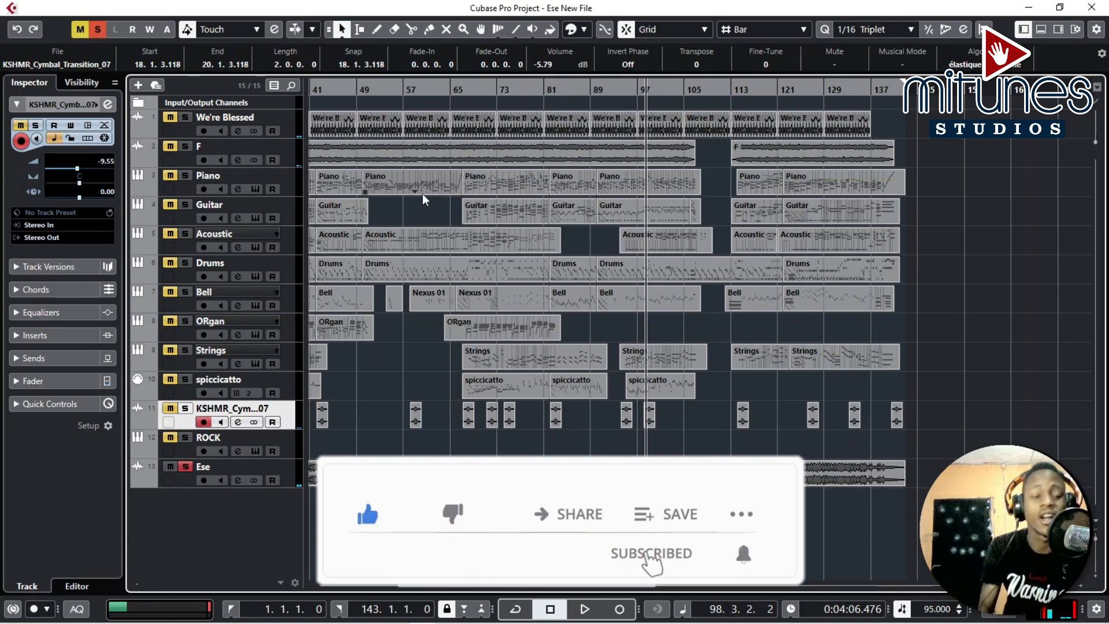
{"action": "key", "text": "space"}
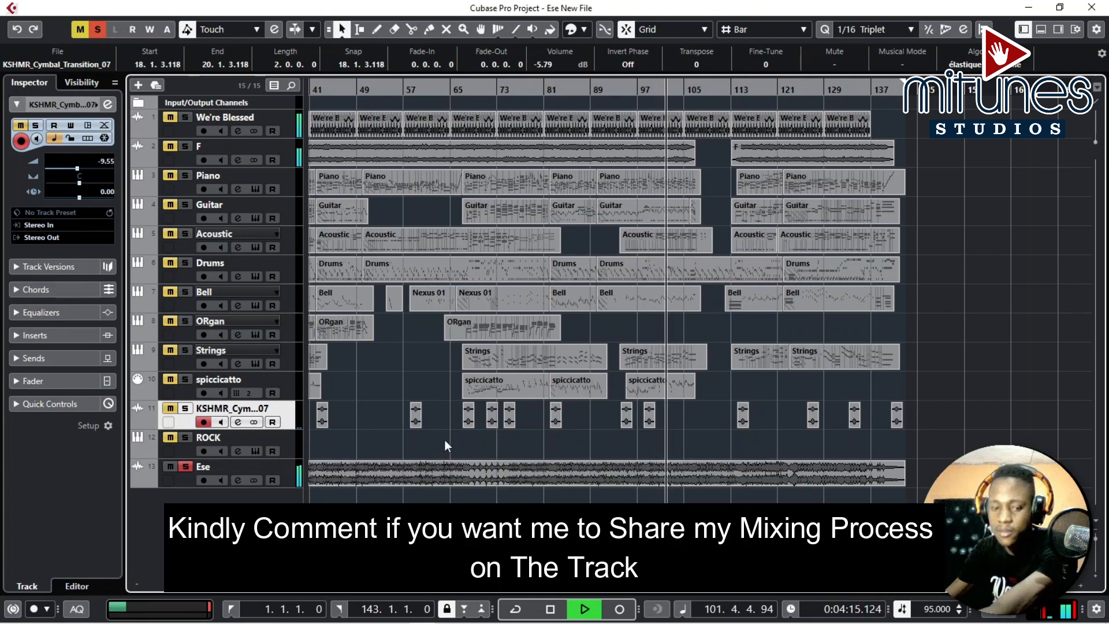
{"action": "key", "text": "space"}
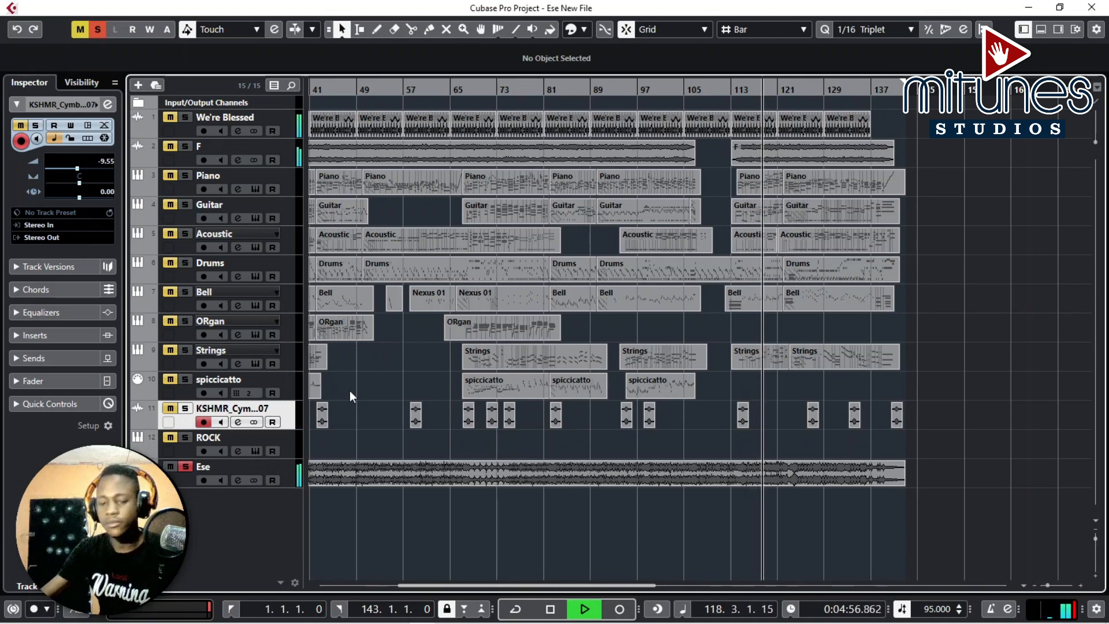
{"action": "left_click", "coordinate": [783, 91]}
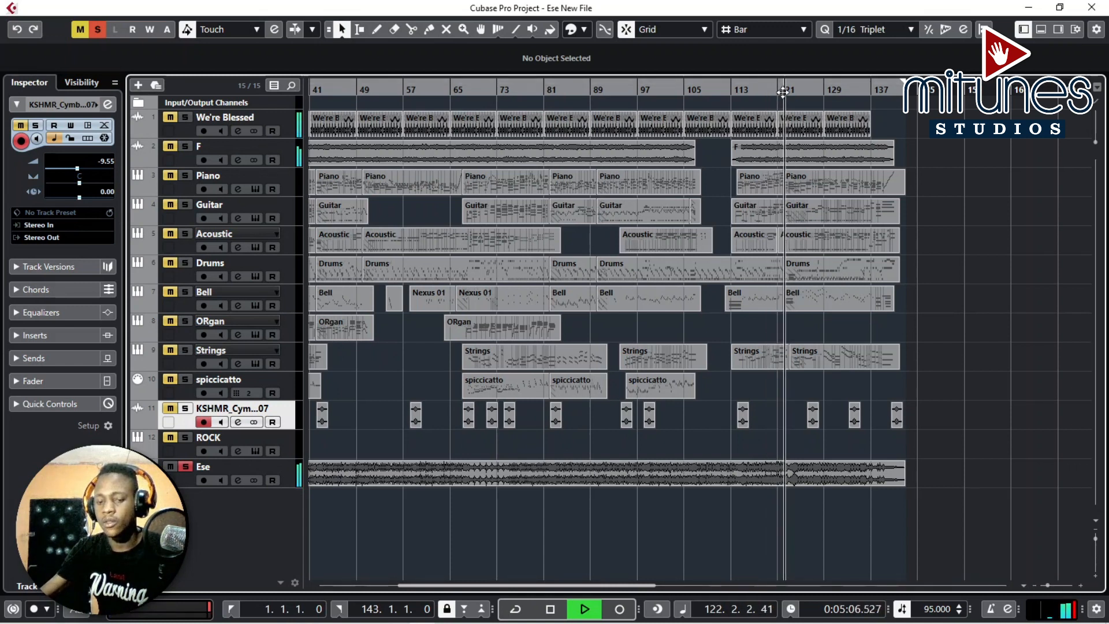